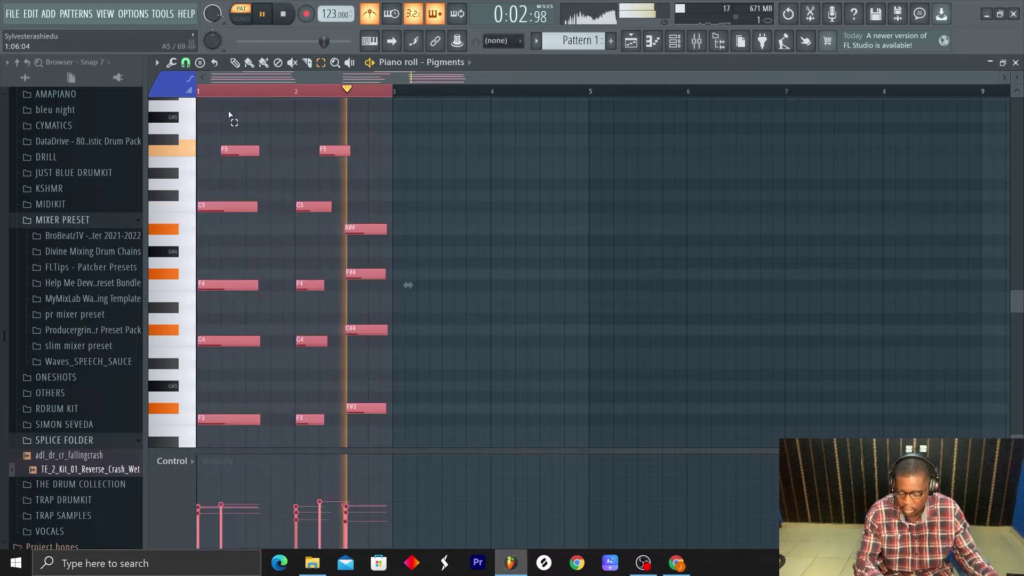
- Quantize the chord notes in bars 1 and 2 and duplicate the whole pattern into bars 3 and 4
{"action": "key", "text": "ctrl+q"}
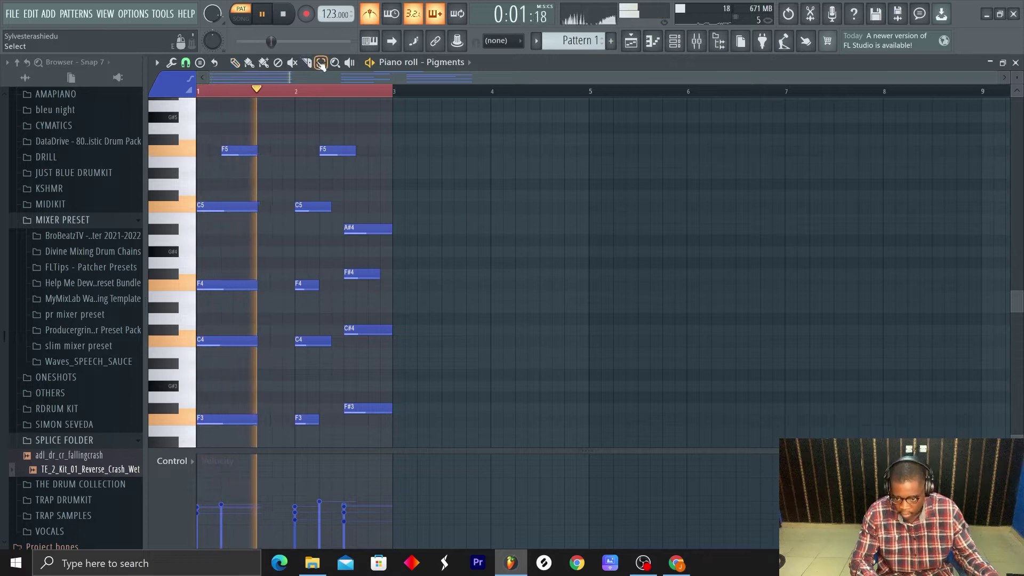
{"action": "key", "text": "ctrl+d"}
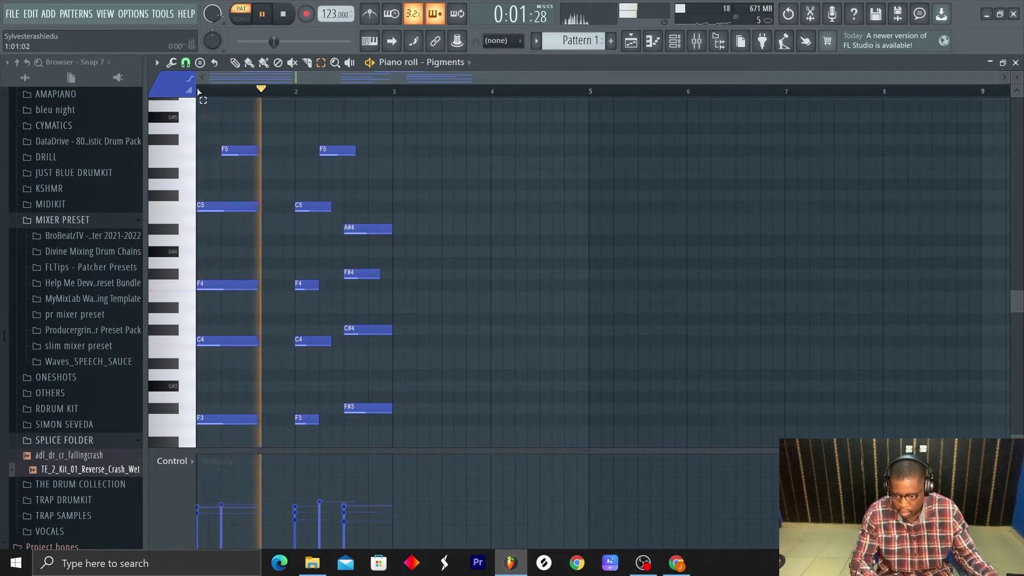
{"action": "key", "text": "ctrl+a"}
{"action": "key", "text": "ctrl+b"}
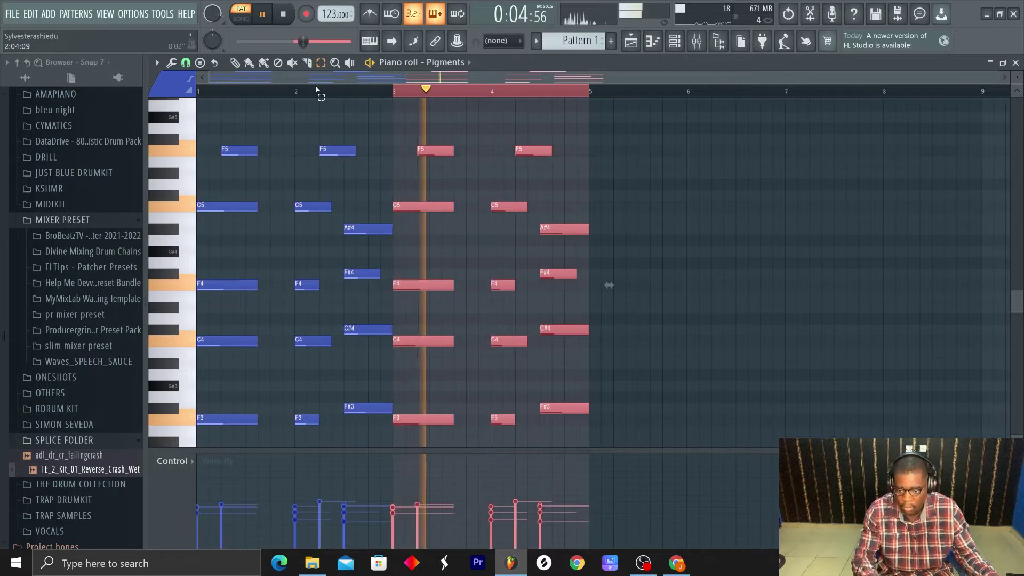
{"action": "key", "text": "space"}
{"action": "key", "text": "ctrl+d"}
- Add a half-bar G#5 note and a shorter F5 note at the end of bar 3, and play the result
{"action": "key", "text": "space"}
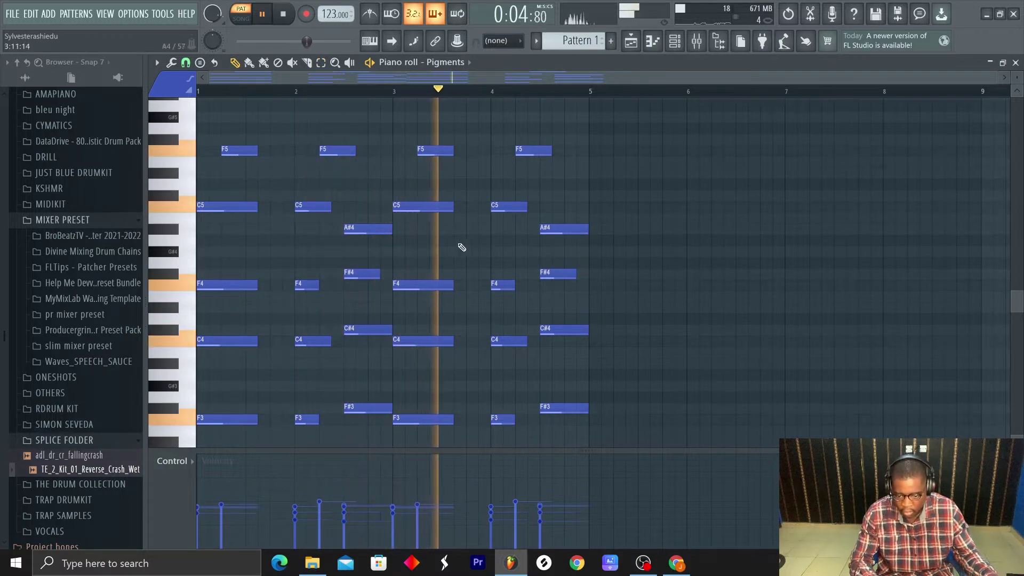
{"action": "key", "text": "space"}
{"action": "left_click", "coordinate": [457, 231]}
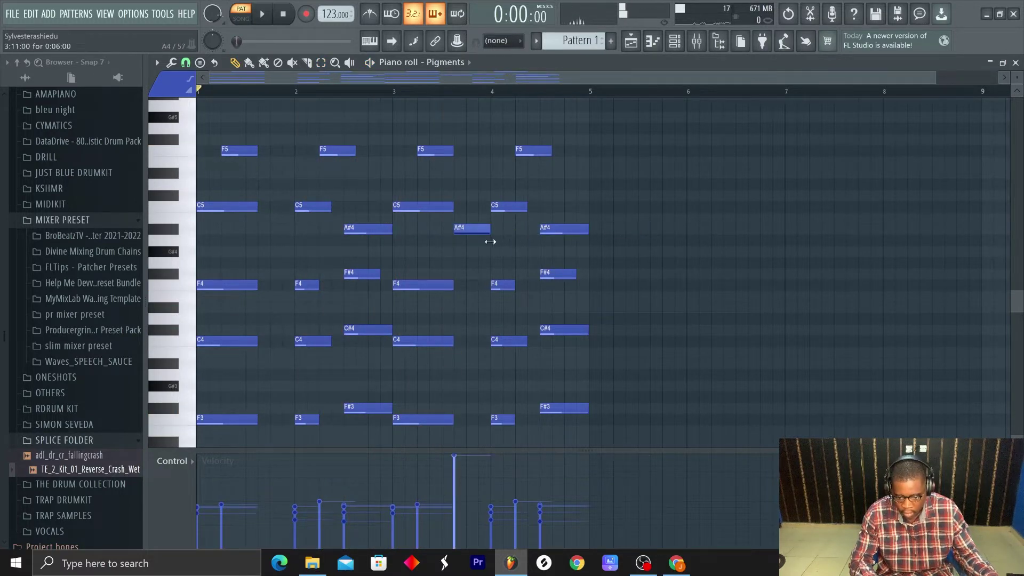
{"action": "left_click_drag", "start_coordinate": [480, 228], "coordinate": [464, 151]}
{"action": "key", "text": "space"}
{"action": "key", "text": "space"}
{"action": "key", "text": "space"}
{"action": "key", "text": "space"}
{"action": "key", "text": "space"}
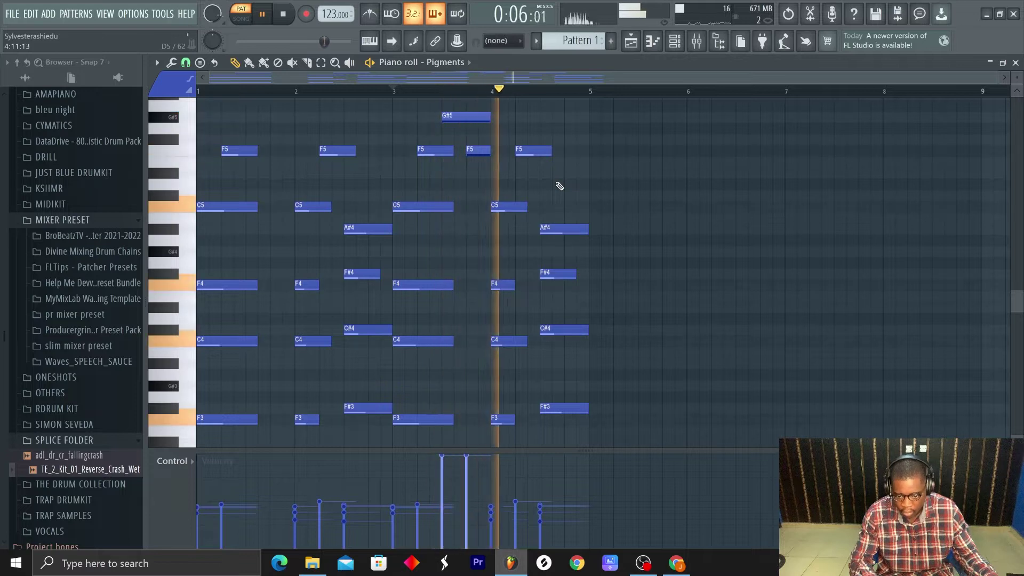
{"action": "key", "text": "space"}
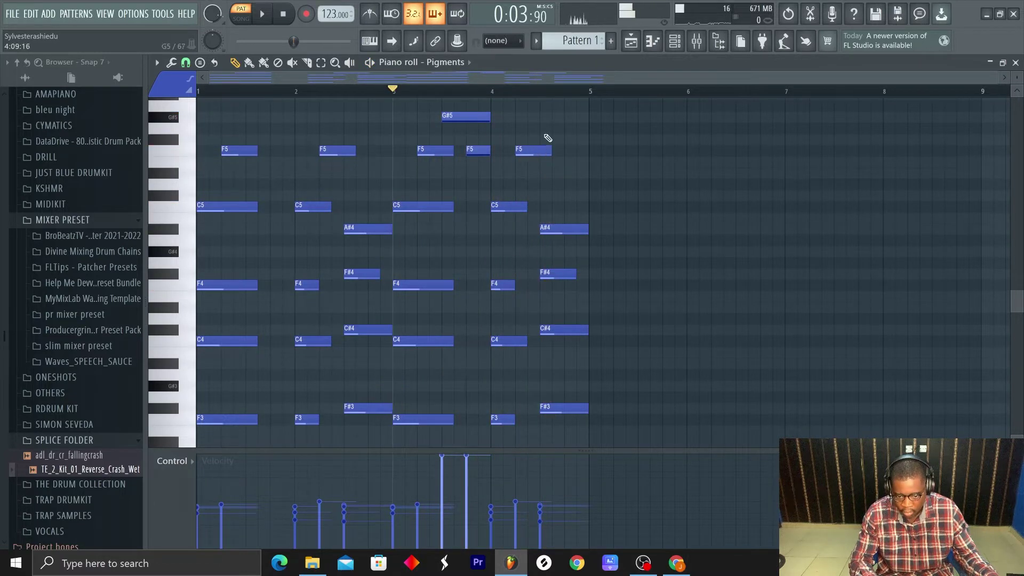
- Add a half-bar C5 note at the end of bar 4, shorten the F5 before it, and play the melody
{"action": "left_click_drag", "start_coordinate": [543, 126], "coordinate": [566, 206]}
{"action": "key", "text": "space"}
{"action": "key", "text": "space"}
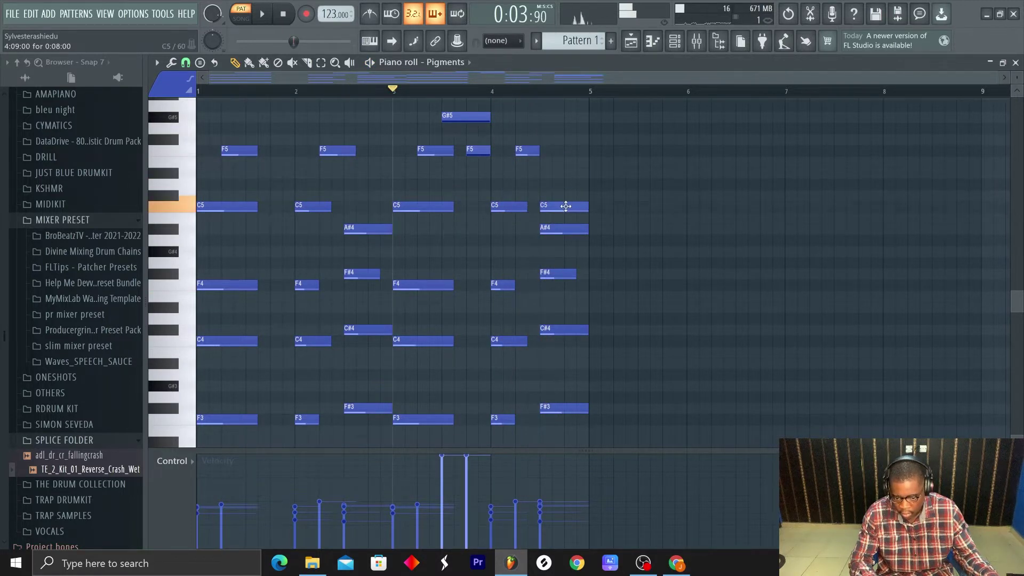
{"action": "key", "text": "space"}
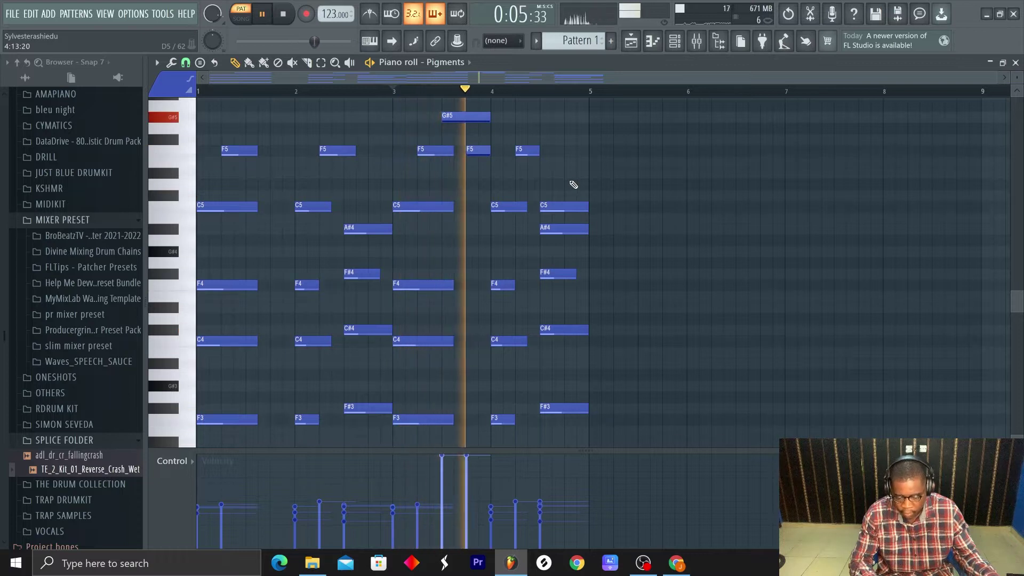
{"action": "key", "text": "space"}
- Lower the velocity of the added G#5 and F5 notes in bar 3 to match the other notes and play the pattern
{"action": "left_click", "coordinate": [457, 119]}
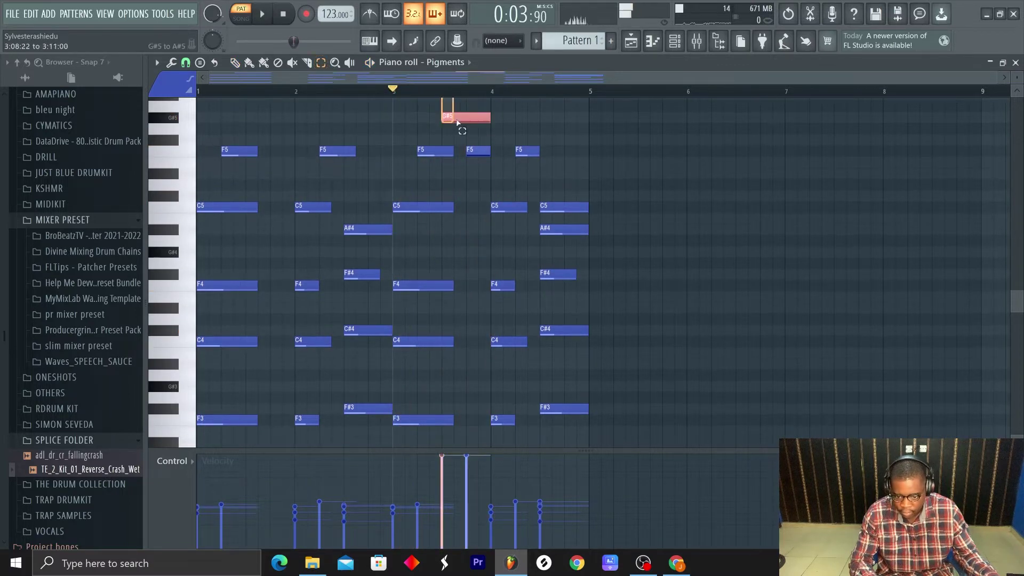
{"action": "left_click_drag", "start_coordinate": [486, 101], "coordinate": [488, 160]}
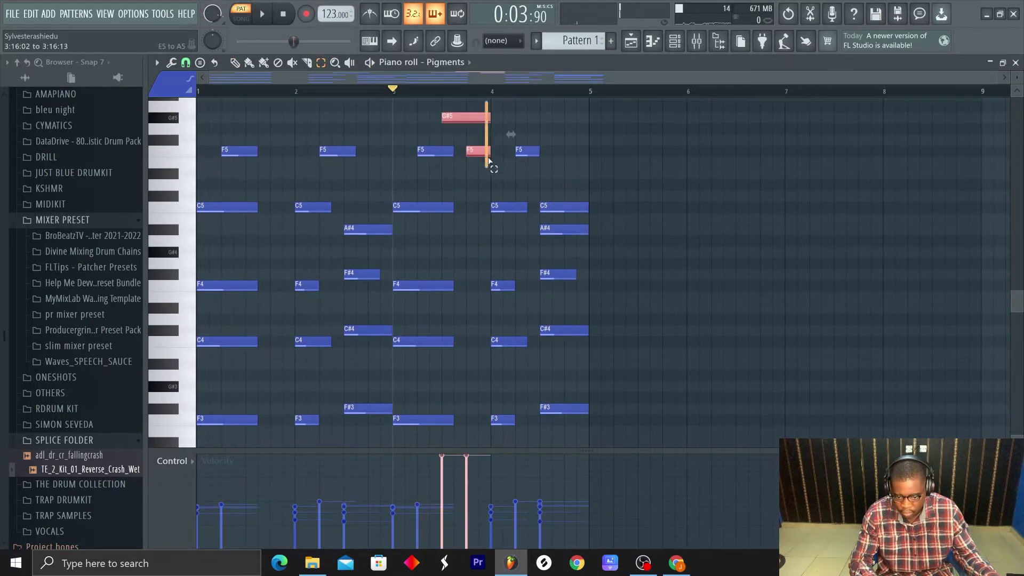
{"action": "scroll", "coordinate": [484, 160], "scroll_direction": "down", "scroll_amount": 5}
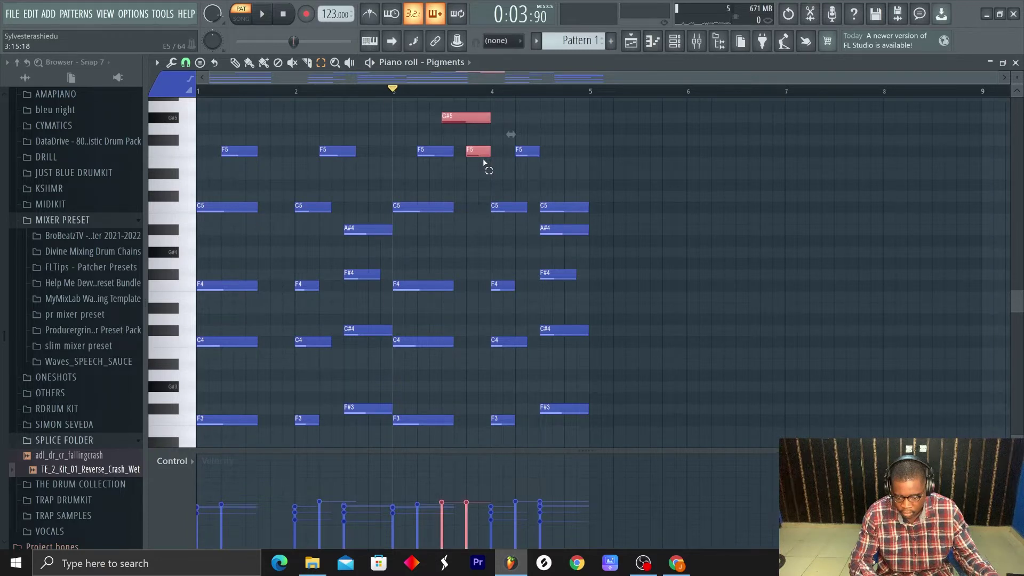
{"action": "key", "text": "space"}
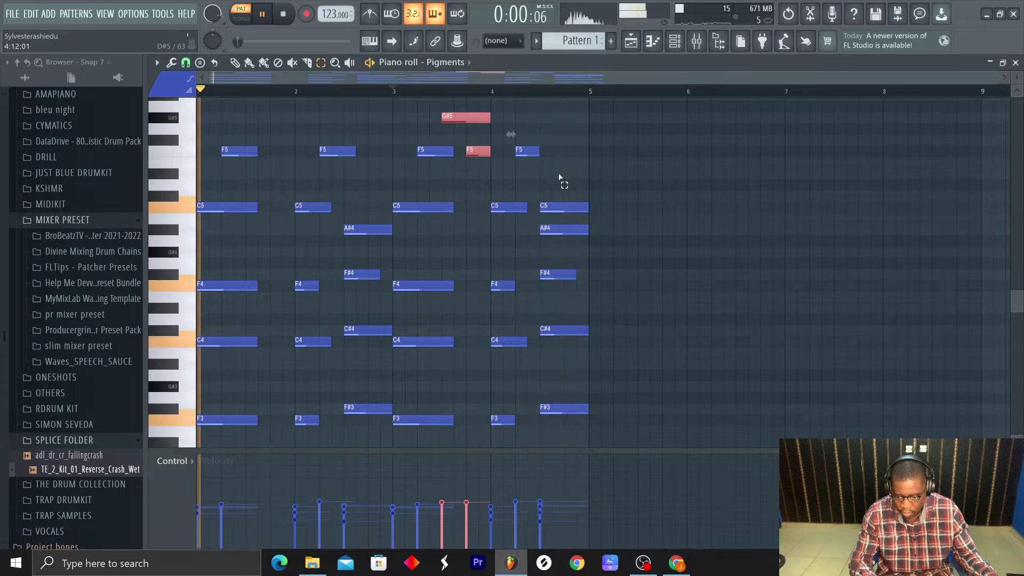
{"action": "left_click", "coordinate": [380, 164], "text": "ctrl"}
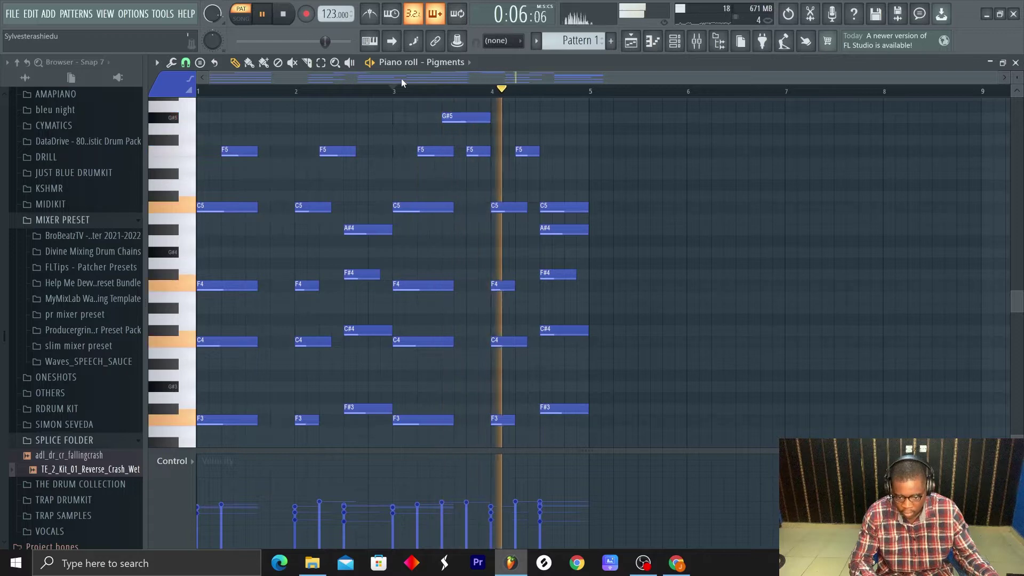
- Add a Mellotron V channel routed to mixer track 2 and paste the Pigments notes into it
{"action": "key", "text": "F6"}
{"action": "key", "text": "space"}
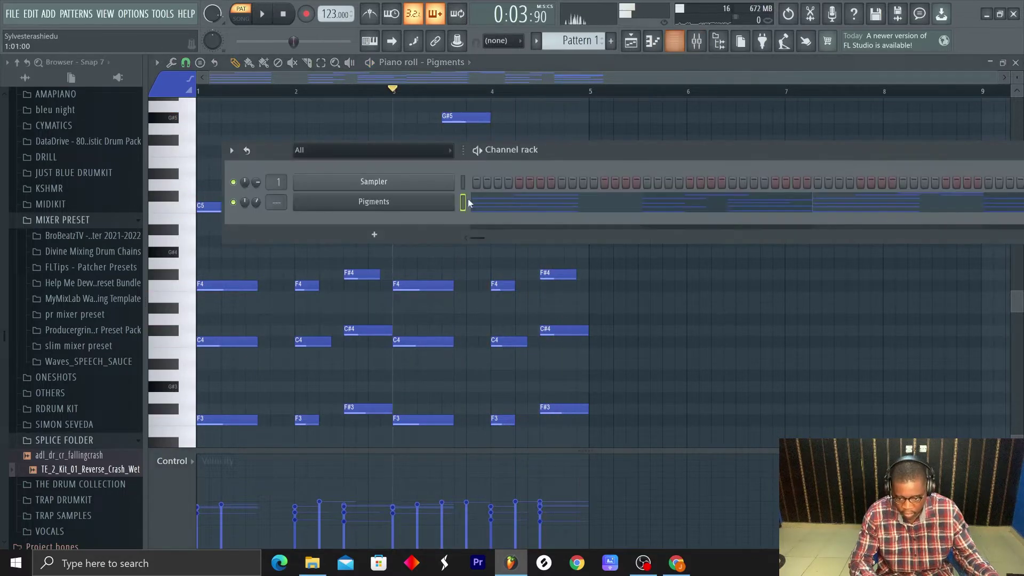
{"action": "left_click", "coordinate": [388, 234]}
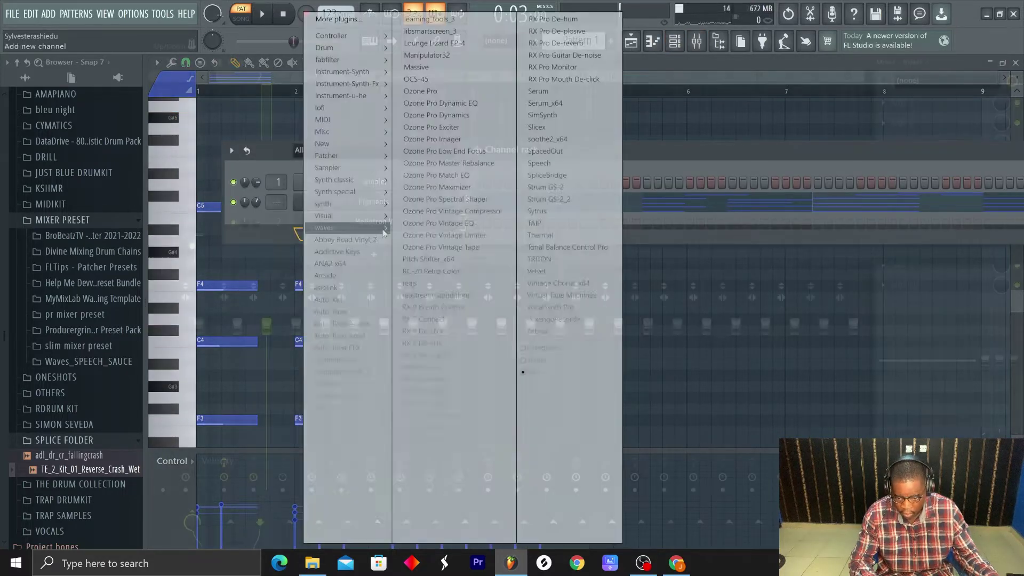
{"action": "left_click", "coordinate": [462, 225]}
{"action": "key", "text": "ctrl+v"}
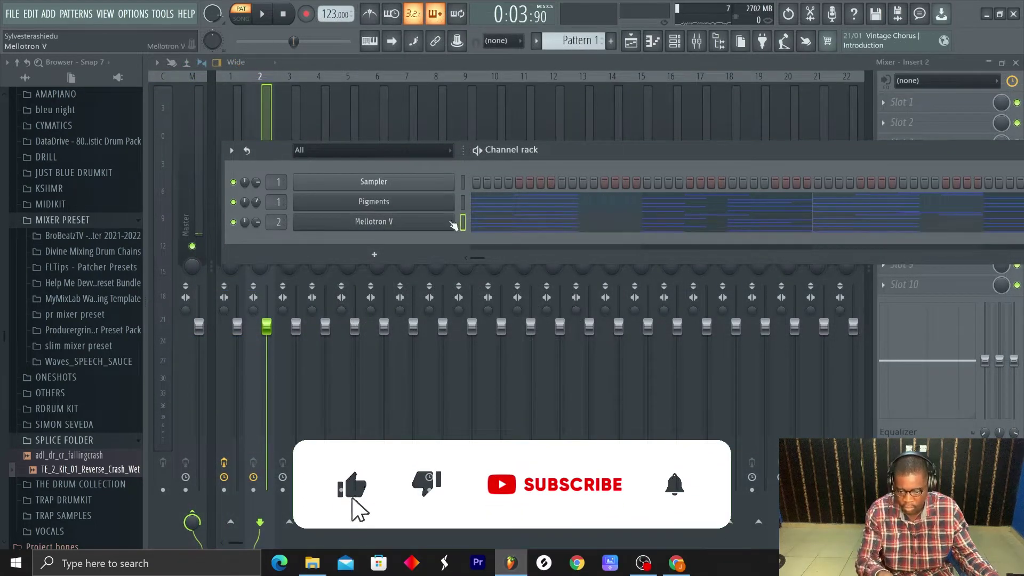
- Mute the Pigments channel and play the pattern to hear Mellotron V alone
{"action": "left_click", "coordinate": [233, 202]}
{"action": "key", "text": "space"}
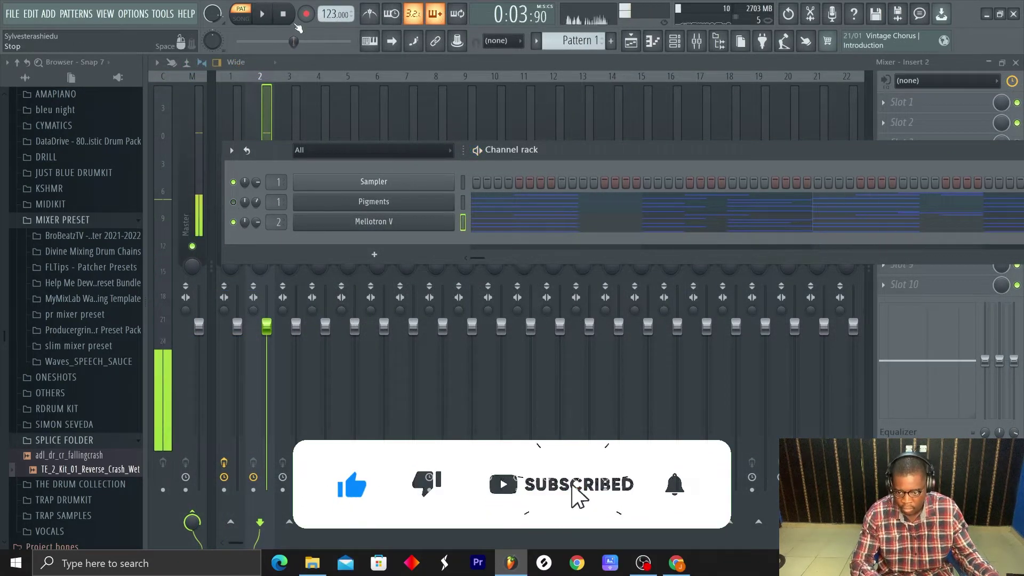
{"action": "key", "text": "space"}
- Load the Sequence Me preset from the Keys category in Mellotron V and play the pattern with it
{"action": "left_click", "coordinate": [373, 222]}
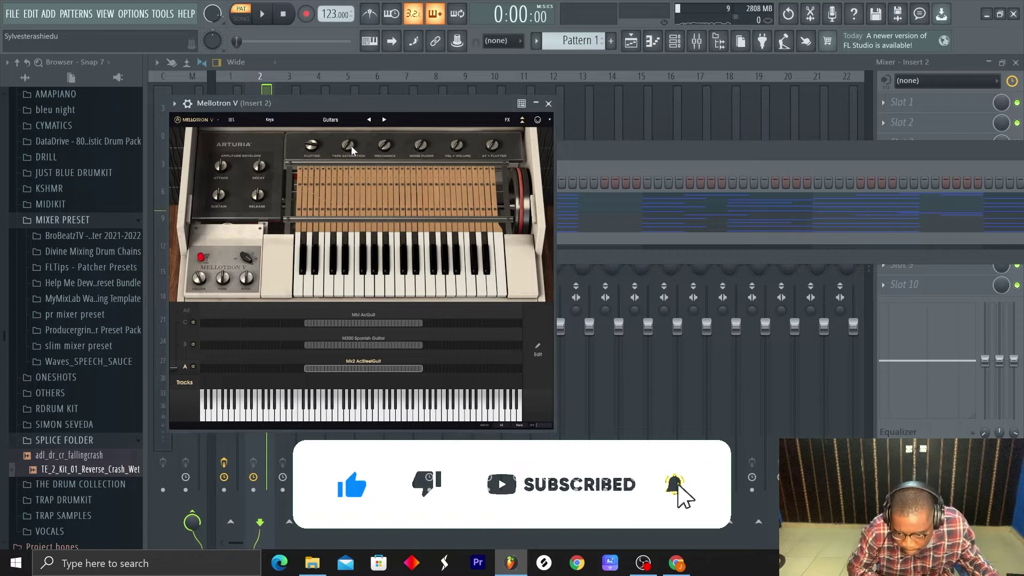
{"action": "left_click", "coordinate": [340, 120]}
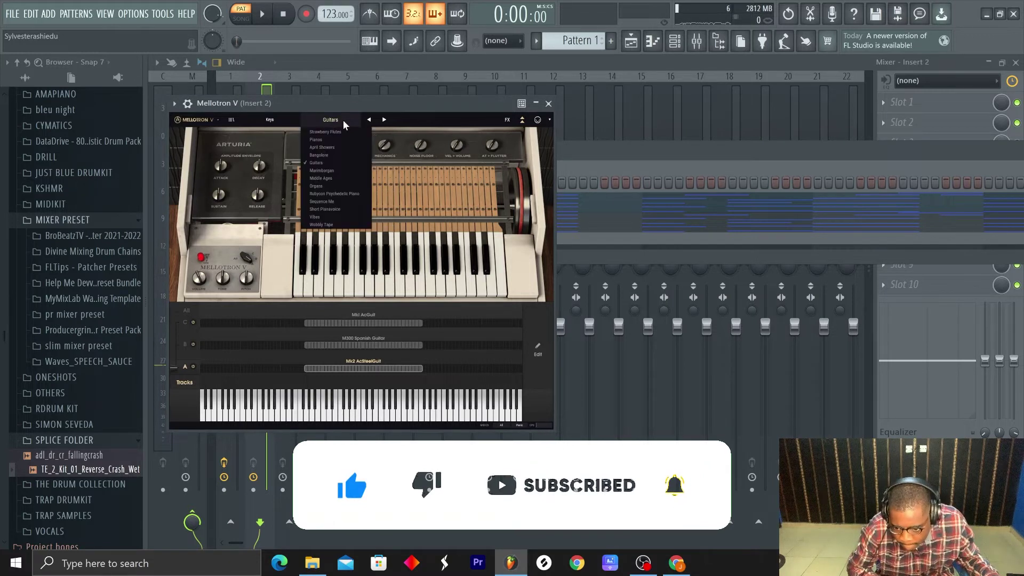
{"action": "left_click", "coordinate": [269, 120]}
{"action": "mouse_move", "coordinate": [280, 157]}
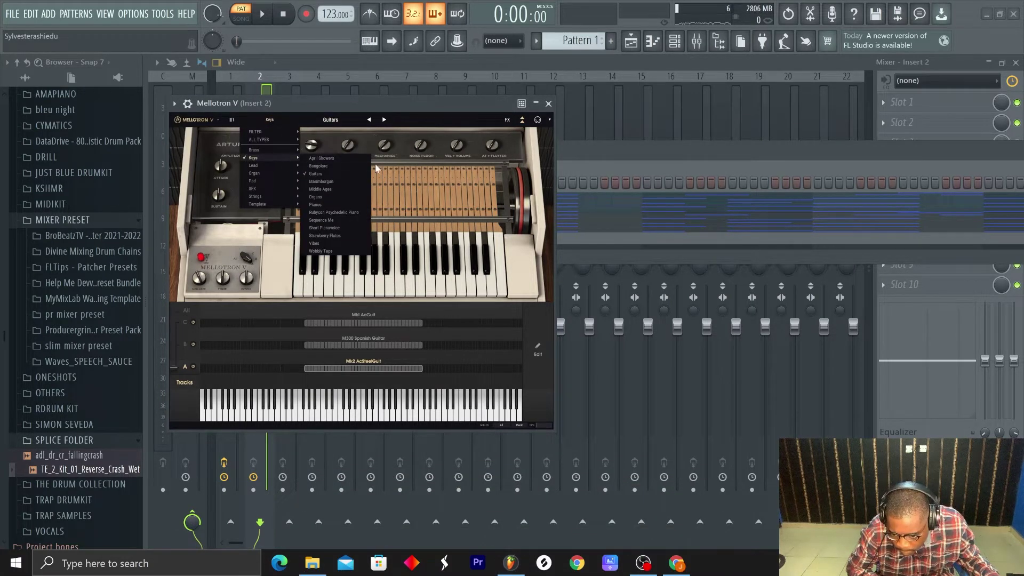
{"action": "left_click", "coordinate": [337, 220]}
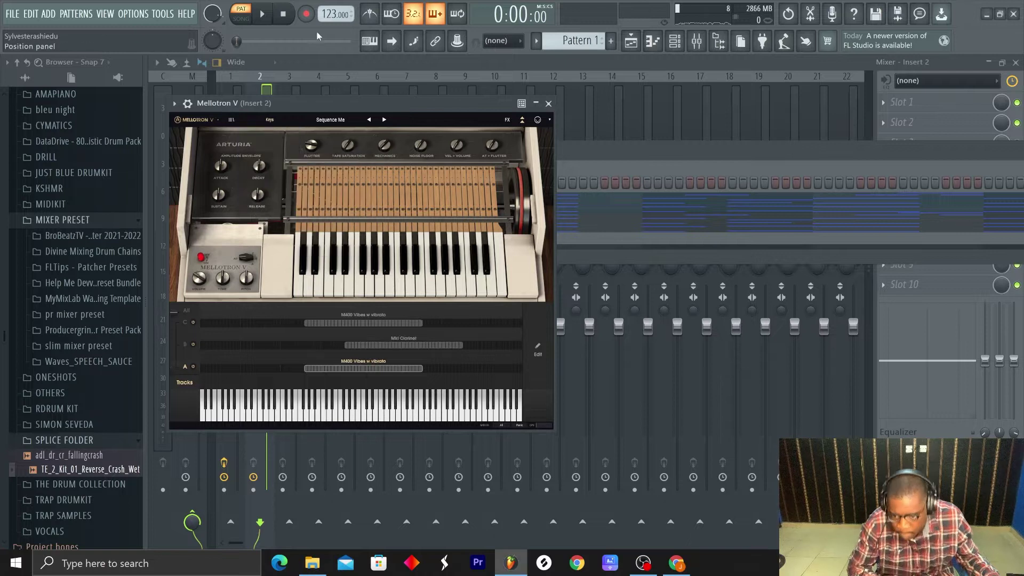
{"action": "key", "text": "space"}
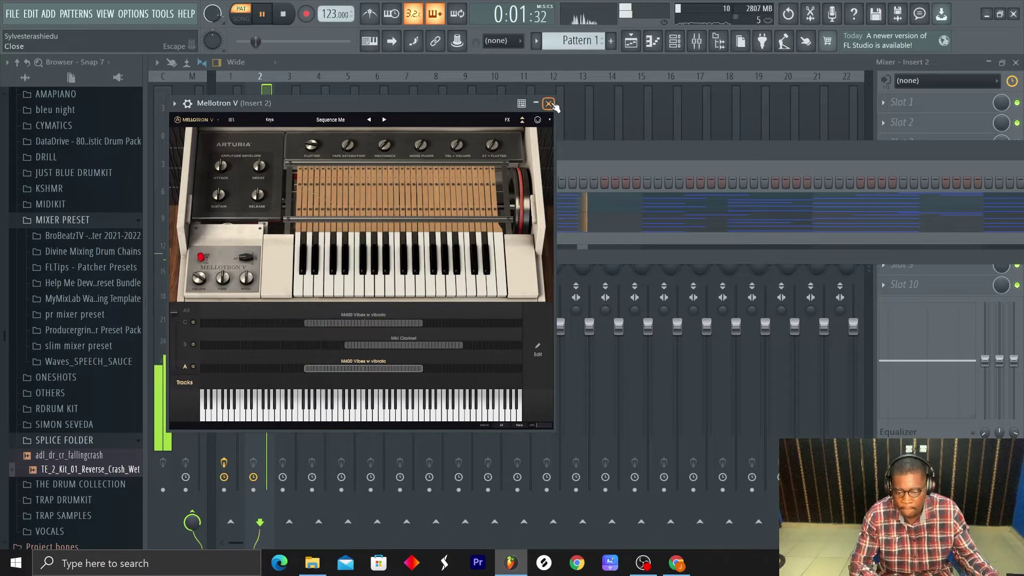
- Load the Pianos preset from the Keys category in Mellotron V and close the plugin
{"action": "left_click", "coordinate": [283, 121]}
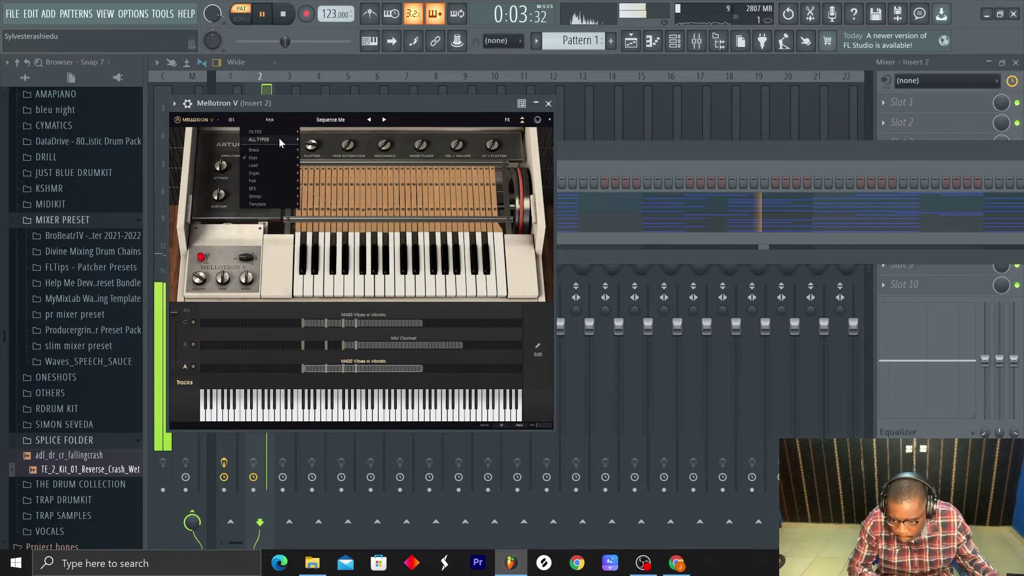
{"action": "mouse_move", "coordinate": [288, 159]}
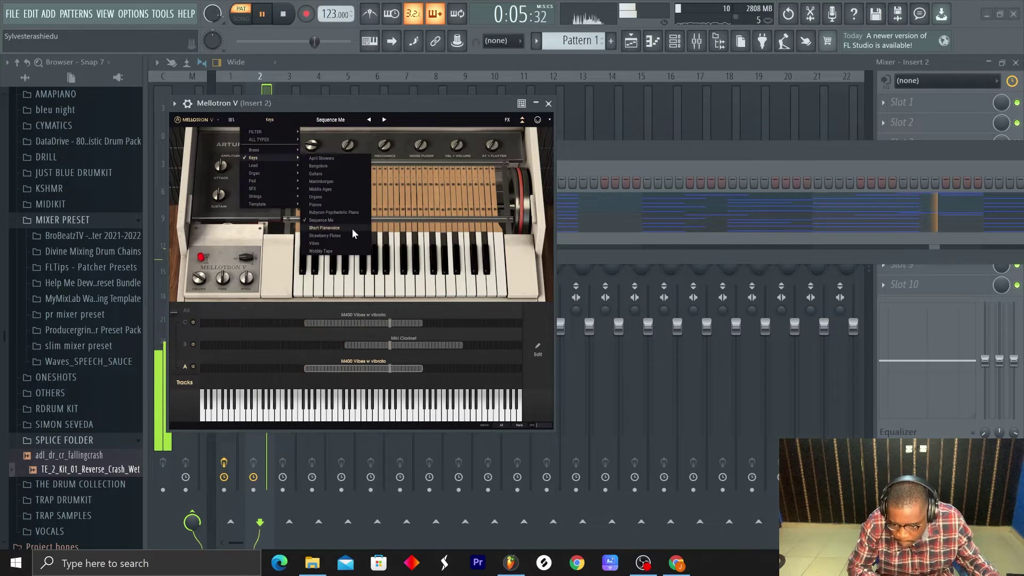
{"action": "left_click", "coordinate": [345, 205]}
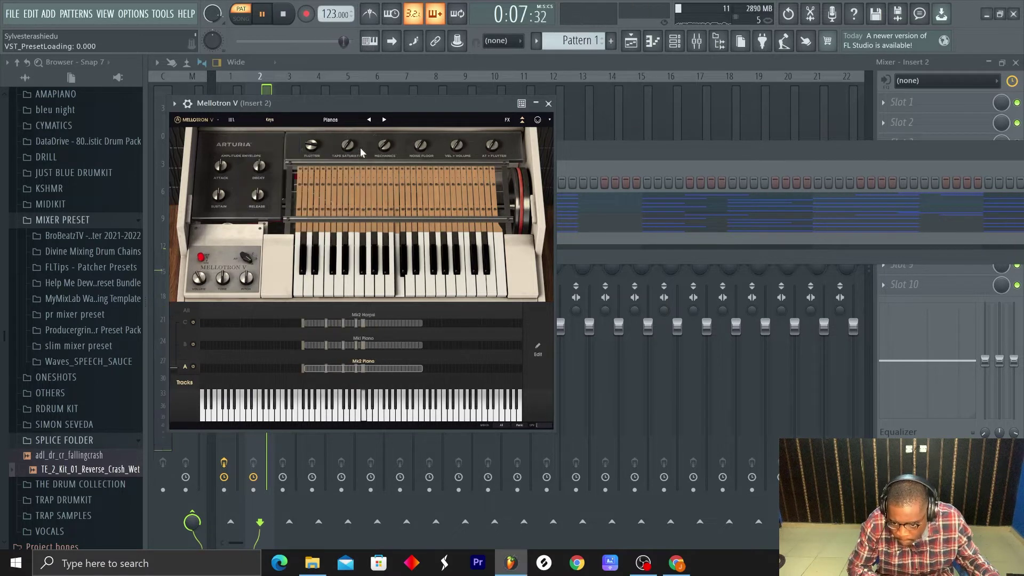
{"action": "left_click", "coordinate": [548, 103]}
- Unmute the Pigments channel and adjust its channel volume against Mellotron V
{"action": "left_click", "coordinate": [233, 202]}
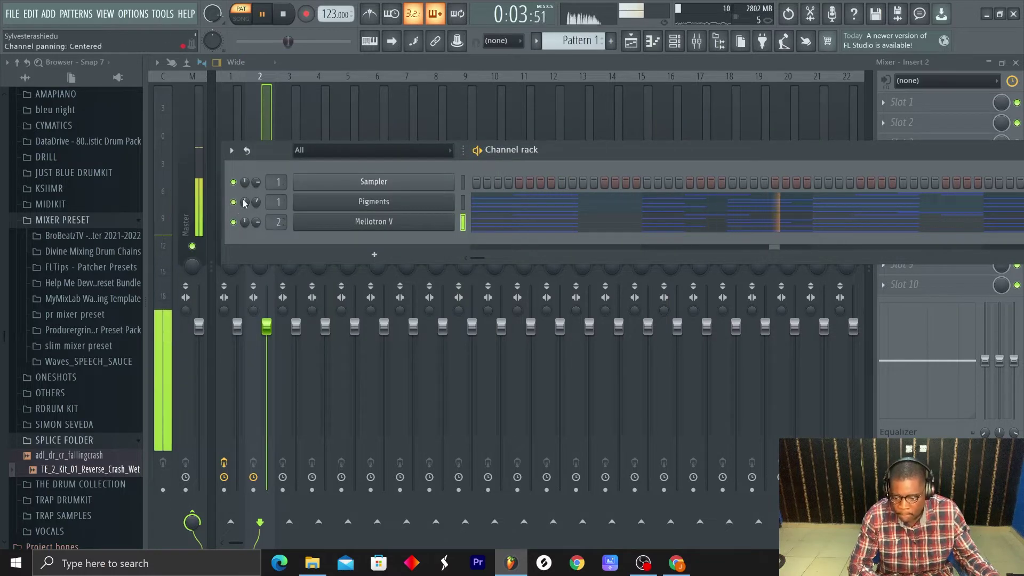
{"action": "left_click_drag", "start_coordinate": [256, 202], "coordinate": [256, 200]}
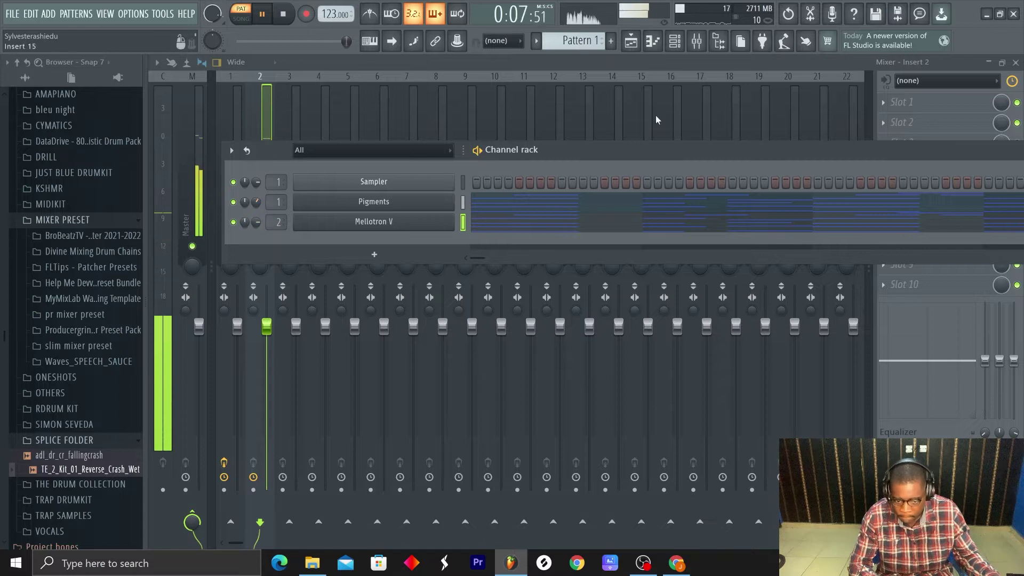
- Copy the Fruity parametric EQ 2 with its settings from mixer Insert 1 to Insert 2
{"action": "left_click", "coordinate": [697, 41]}
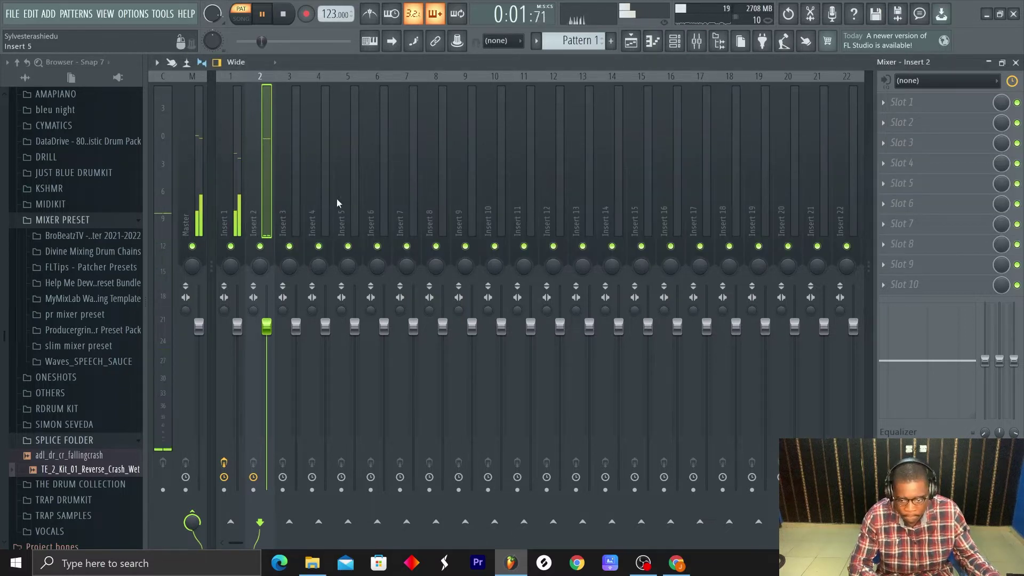
{"action": "left_click", "coordinate": [234, 214]}
{"action": "right_click", "coordinate": [899, 107]}
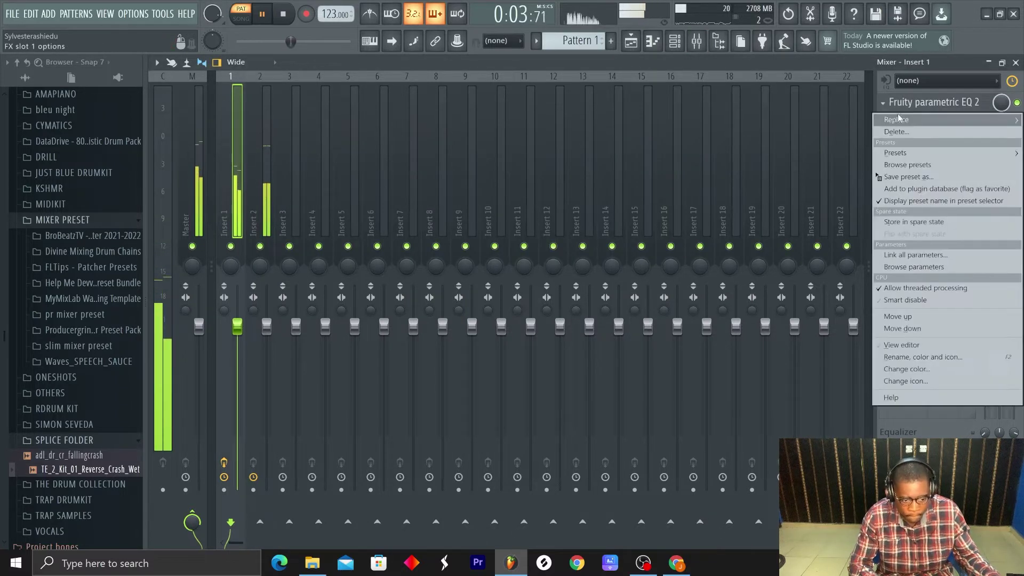
{"action": "left_click_drag", "start_coordinate": [906, 177], "coordinate": [267, 208]}
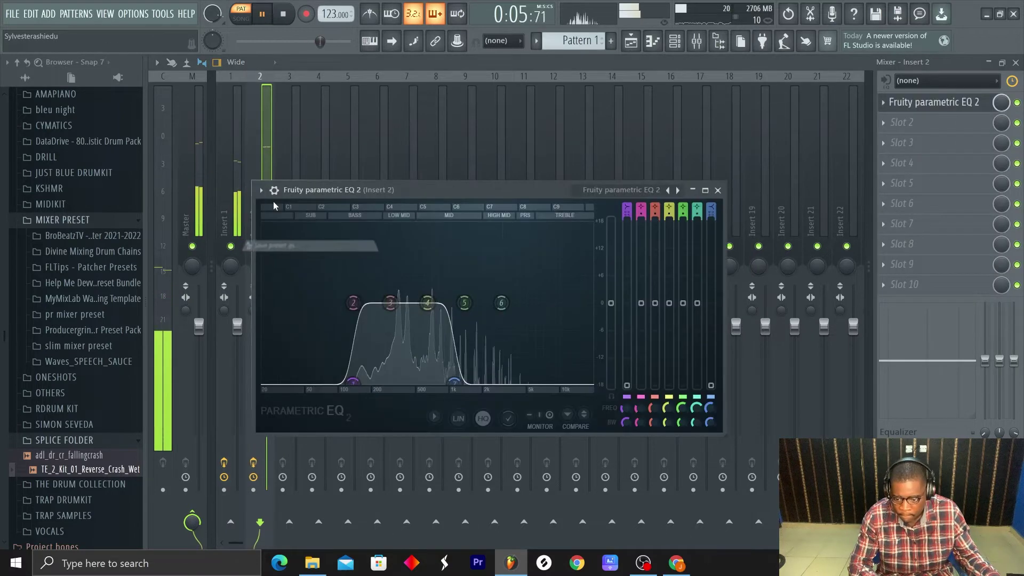
- Raise the high-cut band 7 of the Insert 2 EQ to just above 2 kHz and close the EQ
{"action": "left_click_drag", "start_coordinate": [461, 383], "coordinate": [499, 380]}
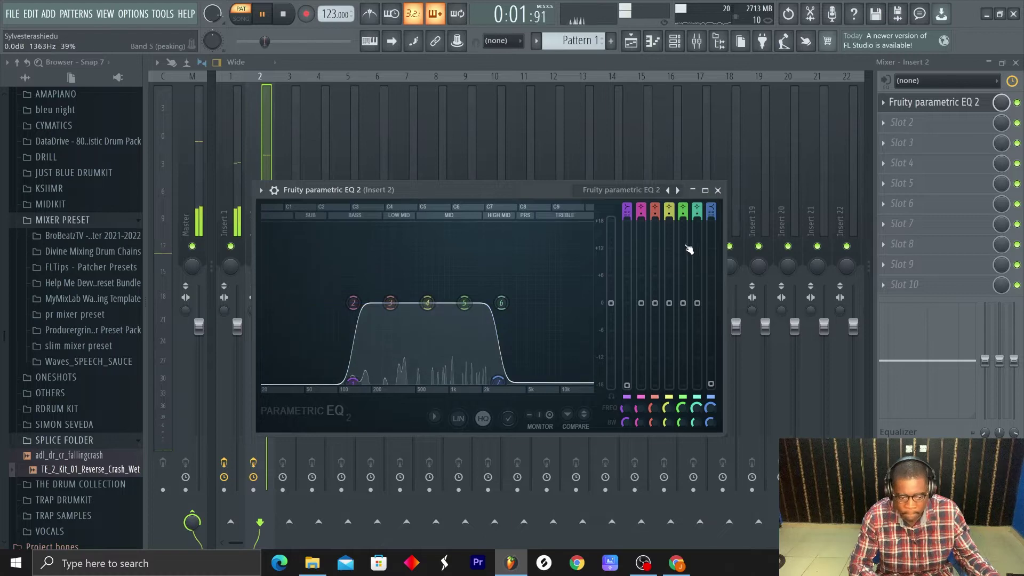
{"action": "left_click", "coordinate": [718, 190]}
{"action": "left_click", "coordinate": [725, 176]}
- Show the channel rack and reposition it over the mixer
{"action": "left_click", "coordinate": [675, 42]}
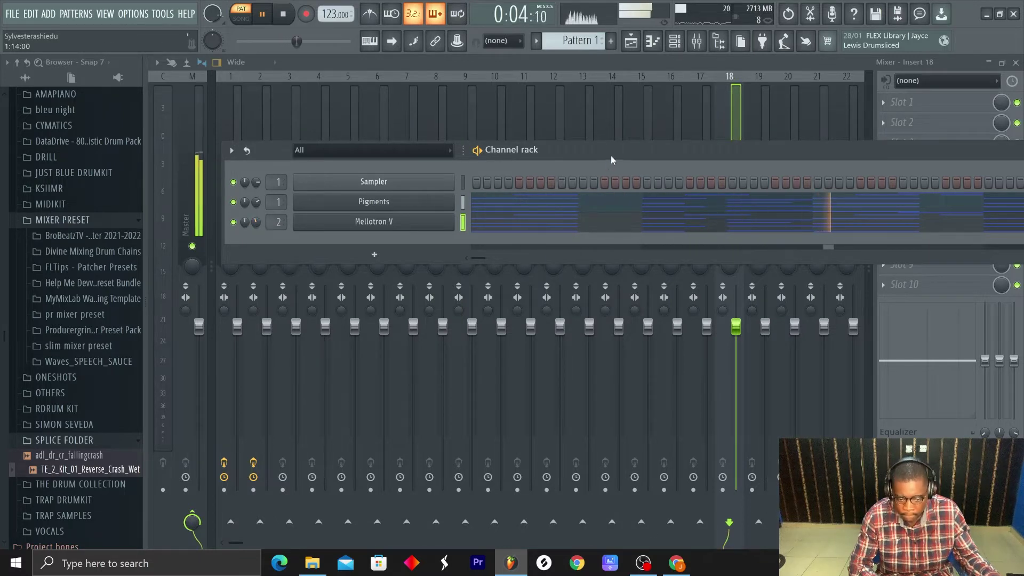
{"action": "left_click_drag", "start_coordinate": [611, 160], "coordinate": [513, 114]}
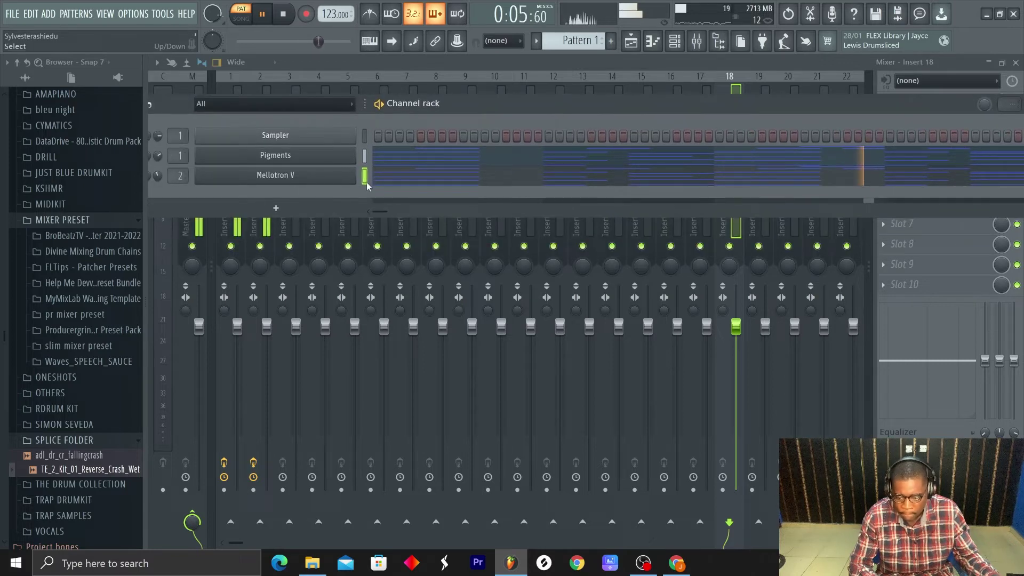
{"action": "left_click", "coordinate": [264, 212]}
{"action": "key", "text": "Escape"}
- Browse packs 2 to ONESHOTS, Kyle Beats GALAXY, 1. Galaxy One Shots (MORE FILES) and expand its Synth Lead folder with playback stopped
{"action": "scroll", "coordinate": [75, 227], "scroll_direction": "up", "scroll_amount": 2}
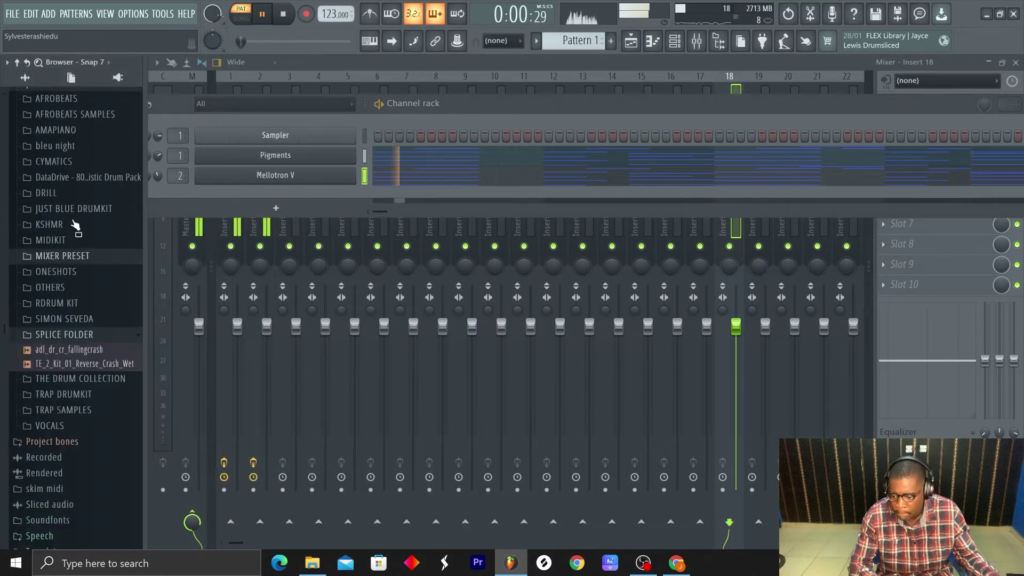
{"action": "scroll", "coordinate": [74, 227], "scroll_direction": "up", "scroll_amount": 3}
{"action": "left_click", "coordinate": [55, 179]}
{"action": "left_click", "coordinate": [56, 179]}
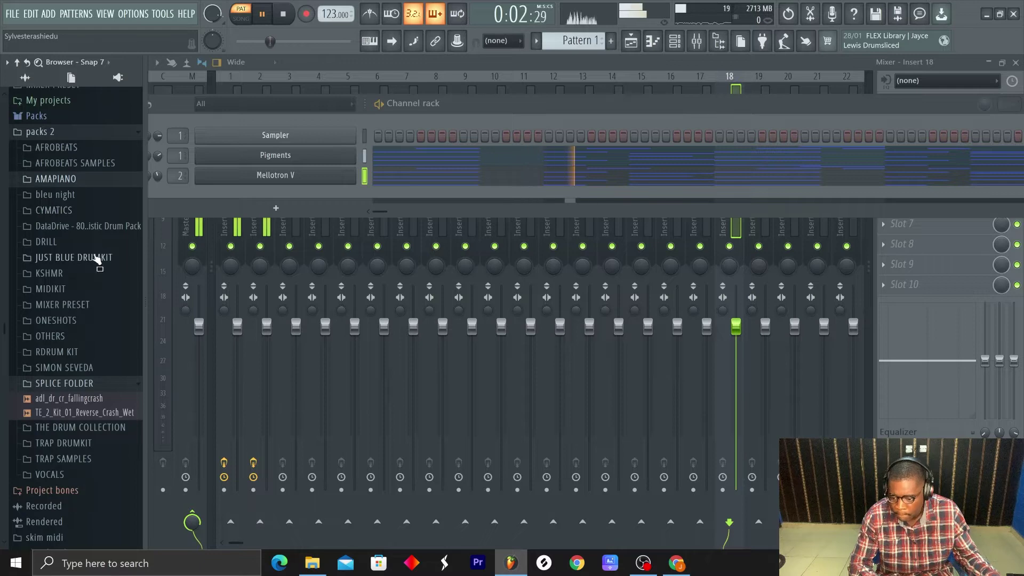
{"action": "left_click", "coordinate": [56, 320]}
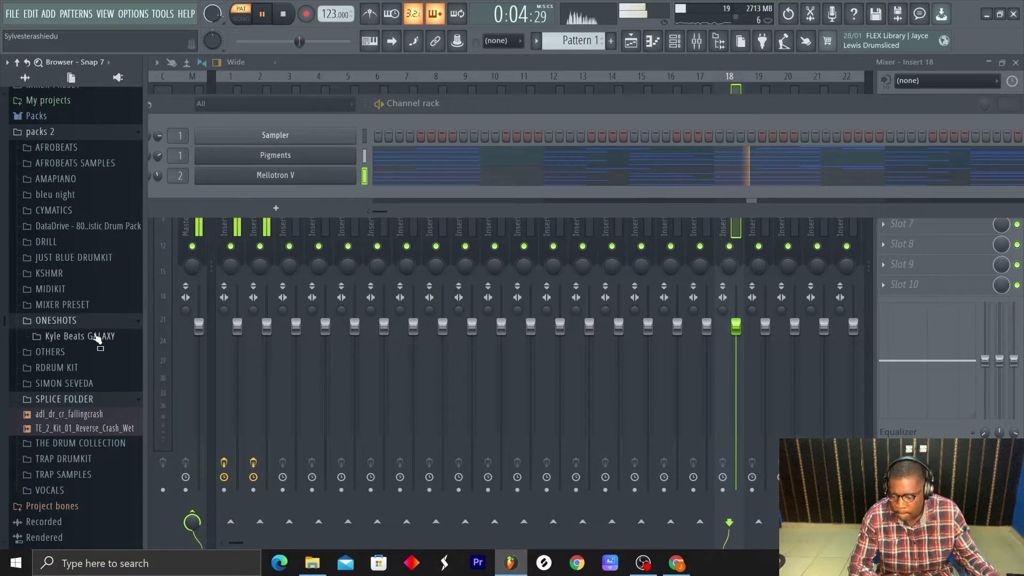
{"action": "left_click", "coordinate": [80, 336]}
{"action": "scroll", "coordinate": [96, 384], "scroll_direction": "down", "scroll_amount": 5}
{"action": "key", "text": "space"}
{"action": "left_click", "coordinate": [136, 288]}
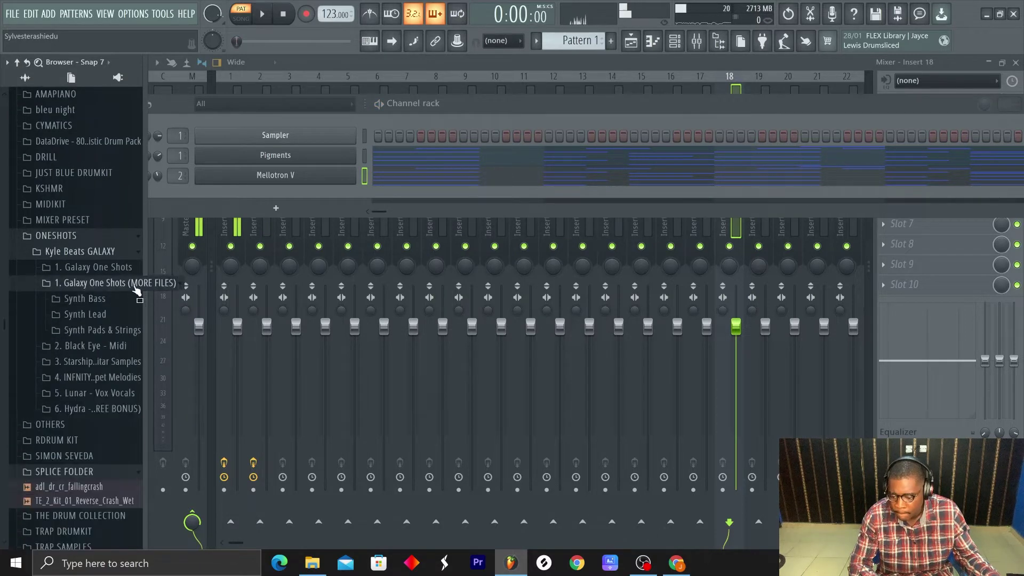
{"action": "left_click", "coordinate": [99, 316]}
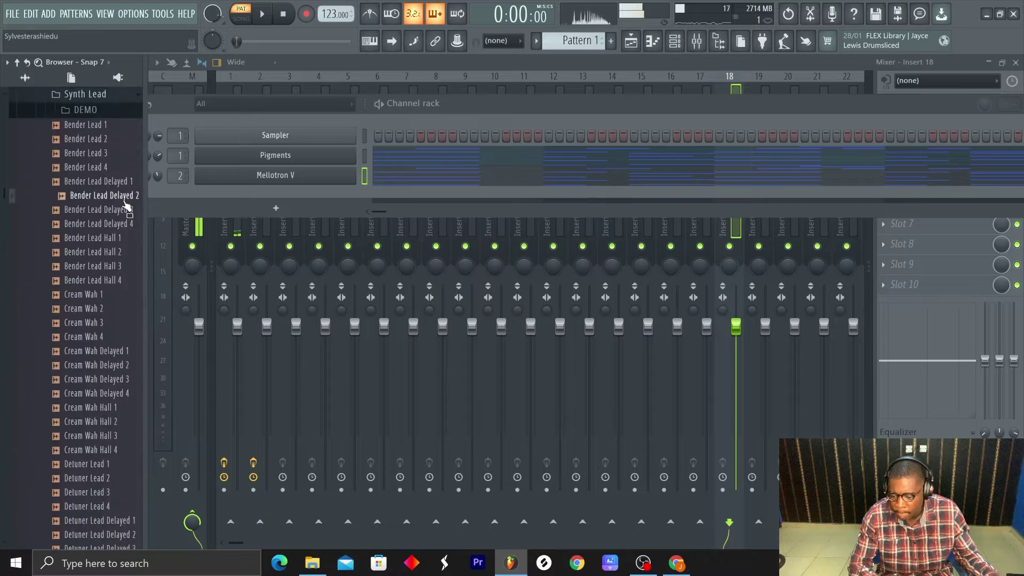
- Audition the Bender Lead Delayed 4 sample and add it to the channel rack as a new channel
{"action": "left_click", "coordinate": [126, 224]}
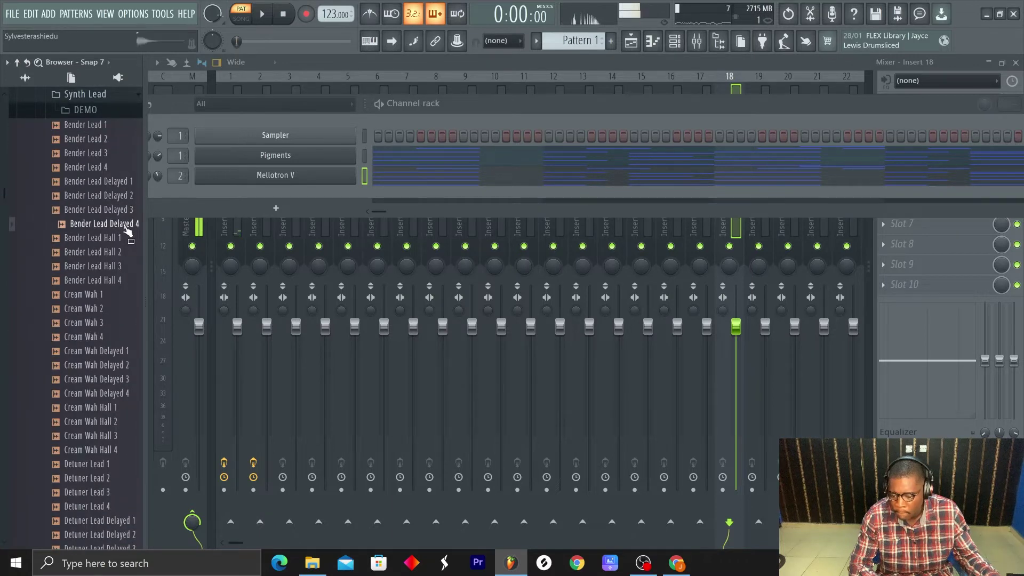
{"action": "left_click_drag", "start_coordinate": [128, 231], "coordinate": [269, 199]}
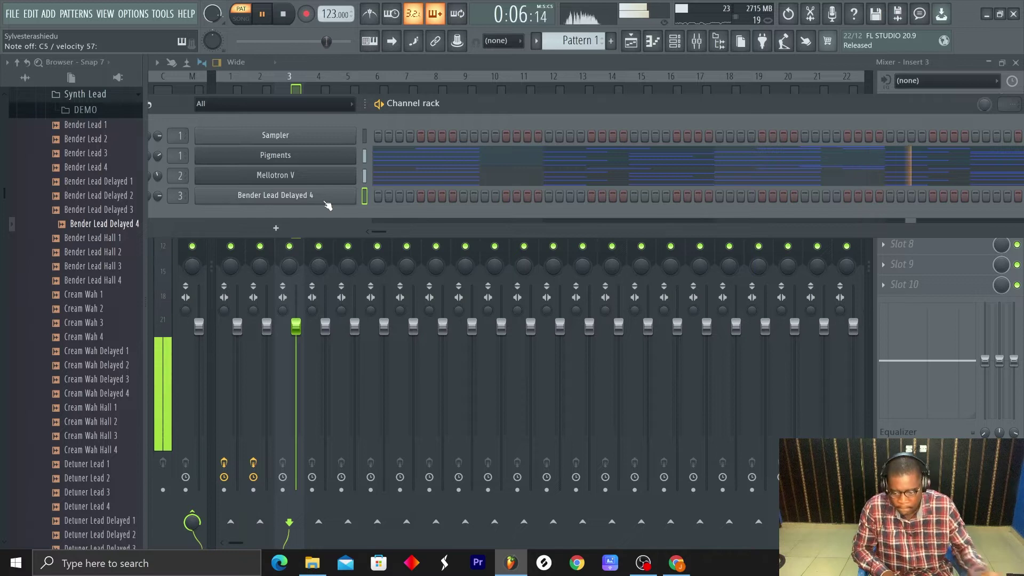
- Add the Bender Lead Hall 3 sample as a new channel and delete the Bender Lead Delayed 4 channel
{"action": "left_click", "coordinate": [86, 294]}
{"action": "left_click", "coordinate": [107, 266]}
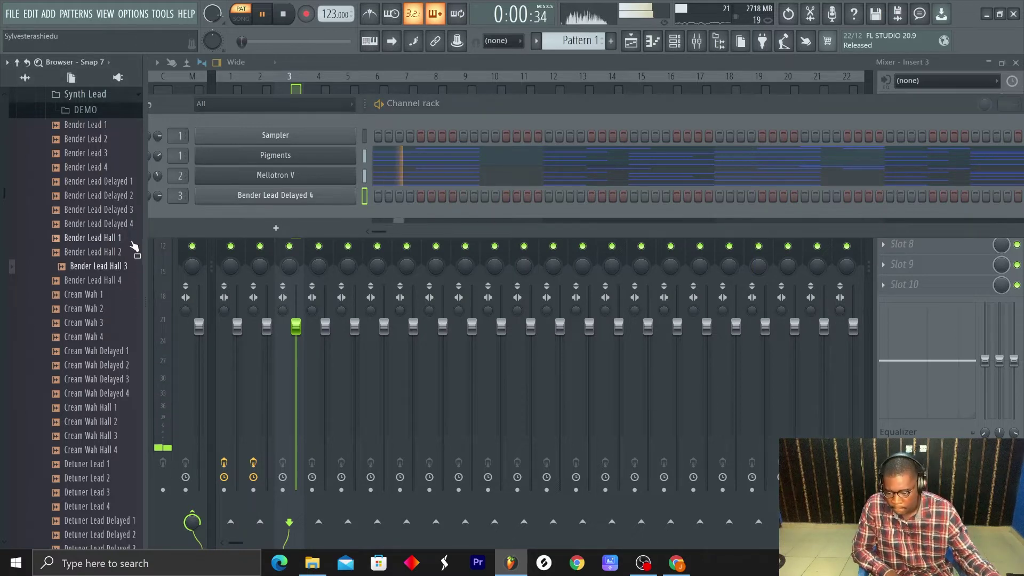
{"action": "left_click_drag", "start_coordinate": [134, 246], "coordinate": [336, 202]}
{"action": "right_click", "coordinate": [354, 193]}
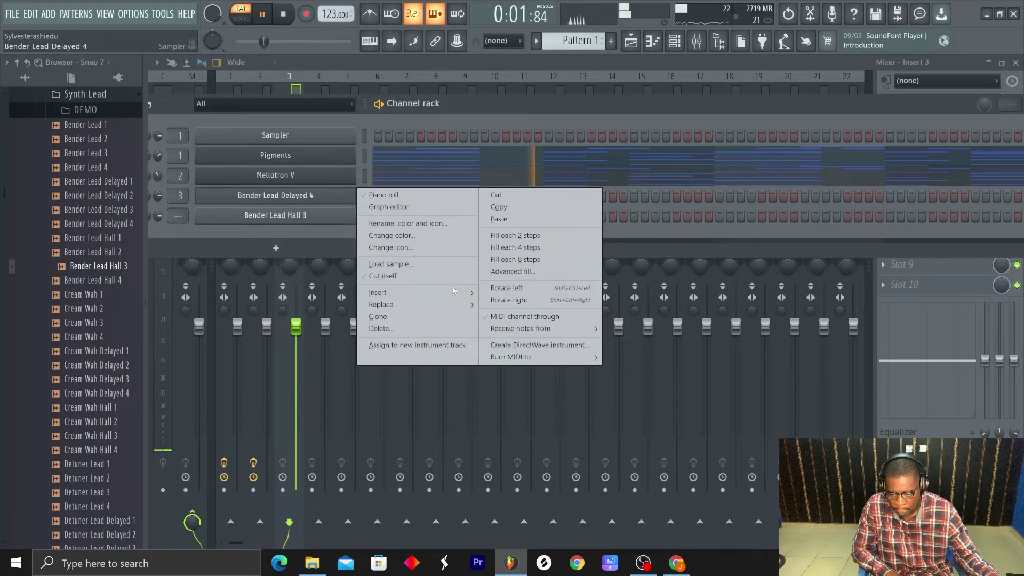
{"action": "left_click", "coordinate": [446, 328]}
{"action": "left_click", "coordinate": [559, 323]}
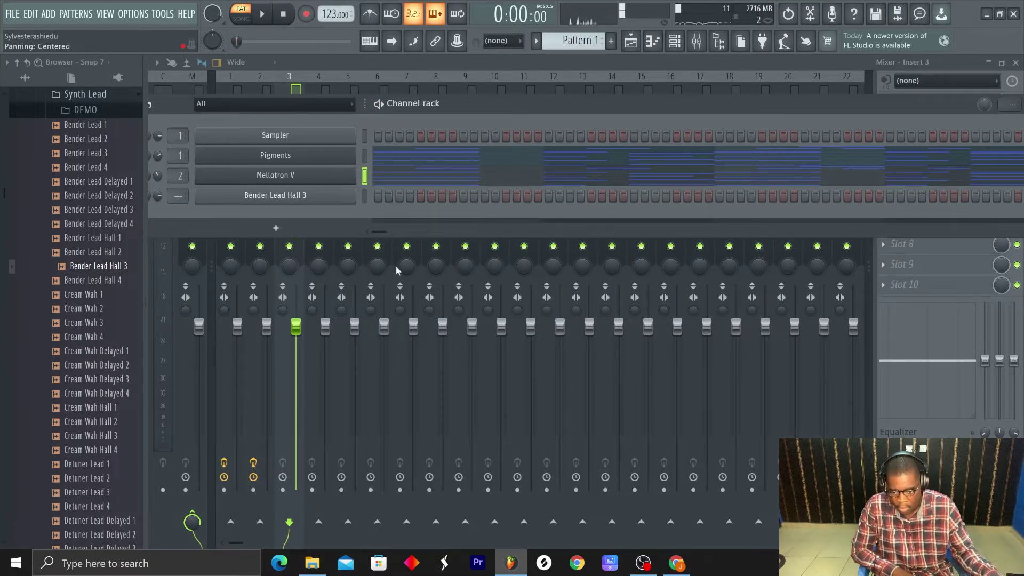
- Start a melody in the Bender Lead Hall 3 piano roll with a half-bar F5 note on beat 2 of bar 1
{"action": "left_click", "coordinate": [365, 200]}
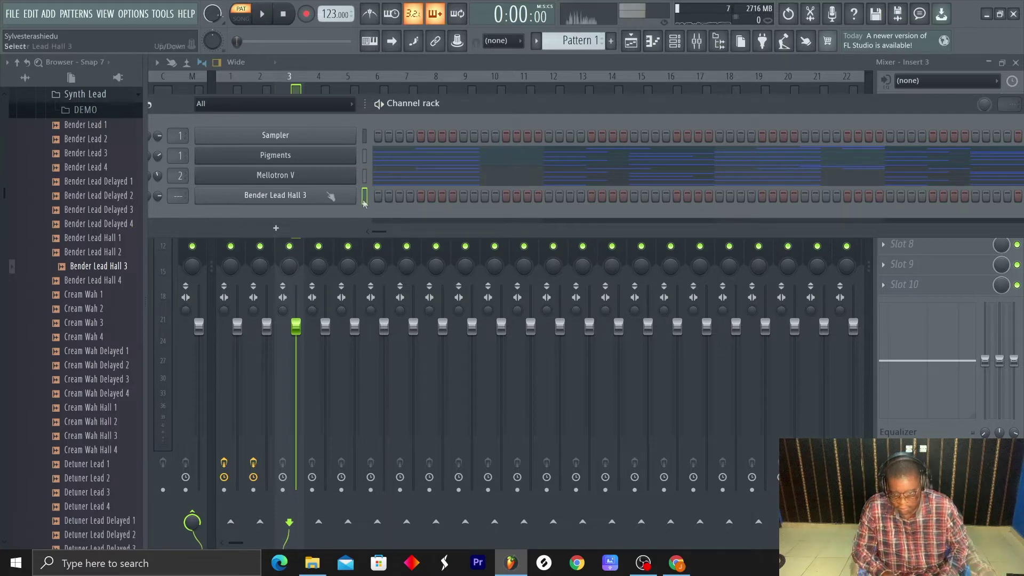
{"action": "right_click", "coordinate": [357, 195]}
{"action": "left_click", "coordinate": [362, 197]}
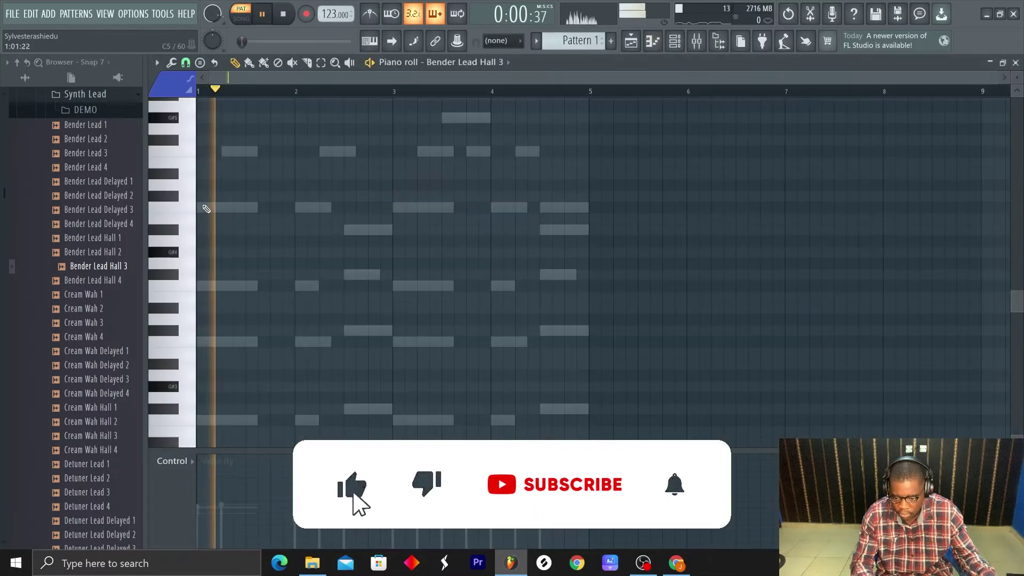
{"action": "left_click_drag", "start_coordinate": [255, 196], "coordinate": [244, 144]}
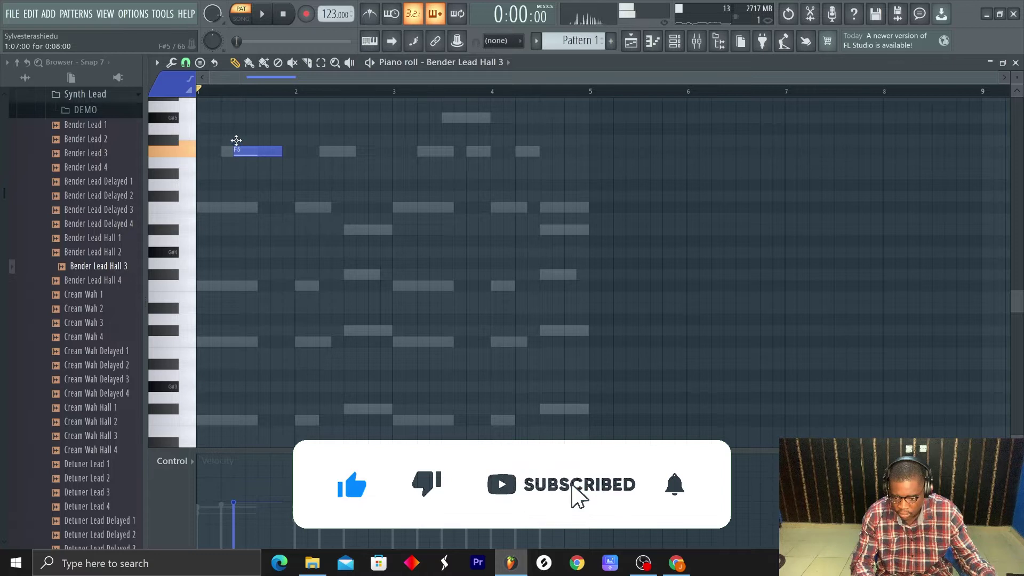
{"action": "key", "text": "space"}
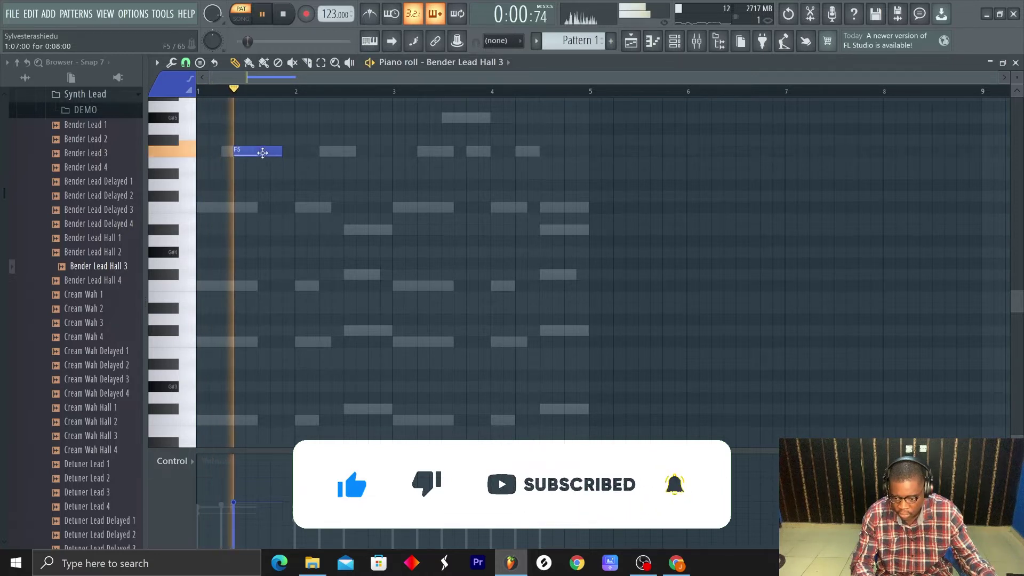
{"action": "left_click_drag", "start_coordinate": [275, 154], "coordinate": [252, 155]}
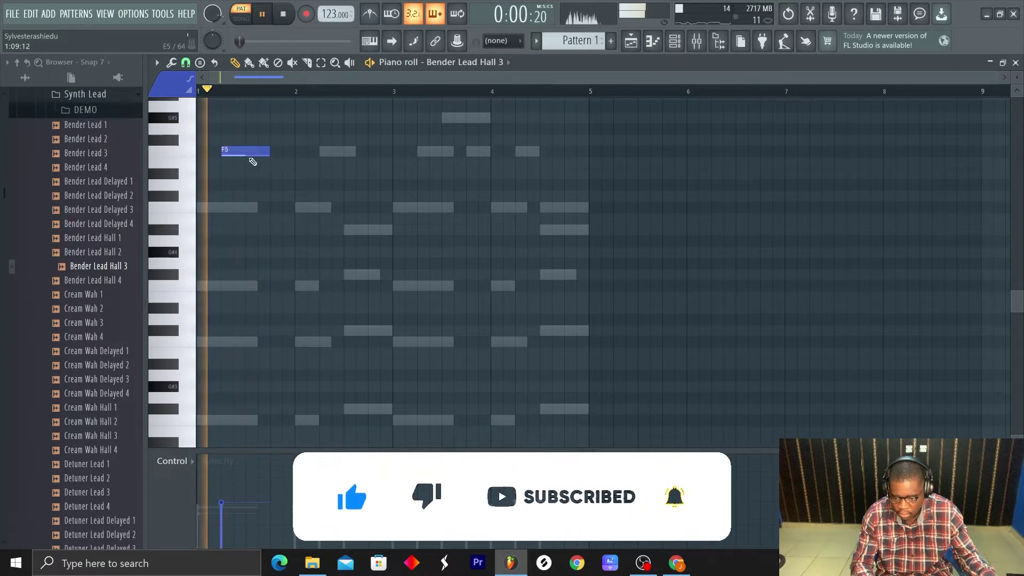
{"action": "key", "text": "space"}
- Add a half-bar C#5 note at the start of bar 2 and extend the F5 note up to it
{"action": "left_click", "coordinate": [300, 194]}
{"action": "key", "text": "space"}
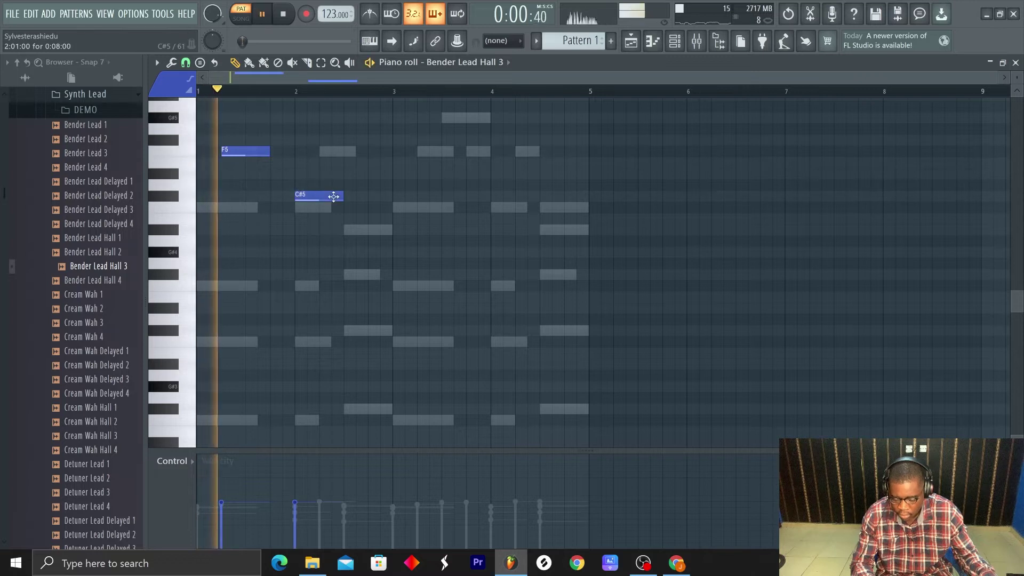
{"action": "left_click_drag", "start_coordinate": [269, 151], "coordinate": [283, 151]}
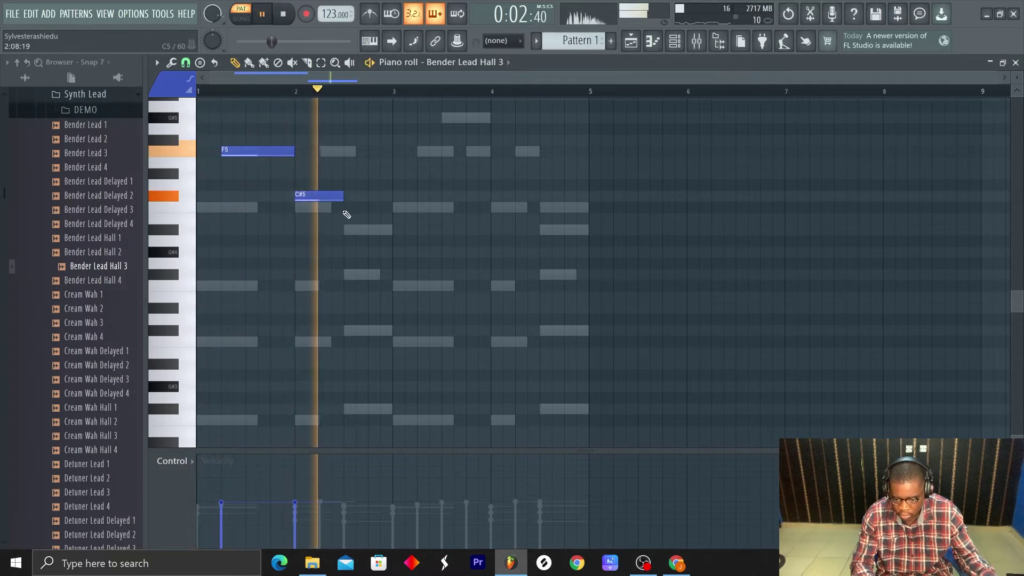
- Add an A#4 note filling the second half of bar 2 and play the pattern to check it
{"action": "left_click", "coordinate": [358, 230]}
{"action": "key", "text": "space"}
{"action": "key", "text": "space"}
{"action": "mouse_move", "coordinate": [391, 233]}
{"action": "left_mouse_down"}
{"action": "mouse_move", "coordinate": [378, 233]}
{"action": "mouse_move", "coordinate": [404, 230]}
{"action": "mouse_move", "coordinate": [393, 231]}
{"action": "left_mouse_up"}
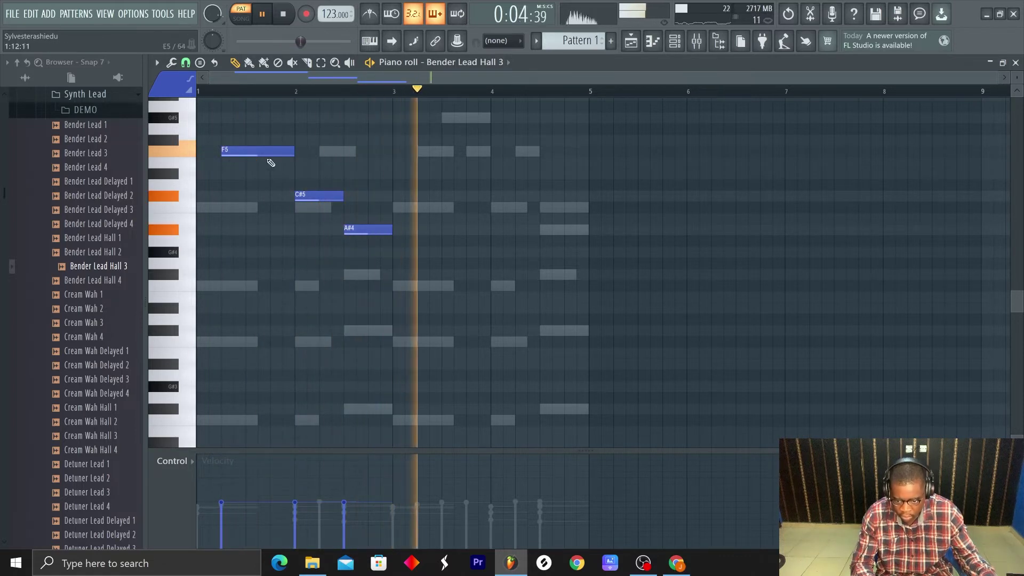
- Duplicate the three melody notes of bars 1 and 2 into bars 3 and 4
{"action": "left_click_drag", "start_coordinate": [200, 92], "coordinate": [384, 126]}
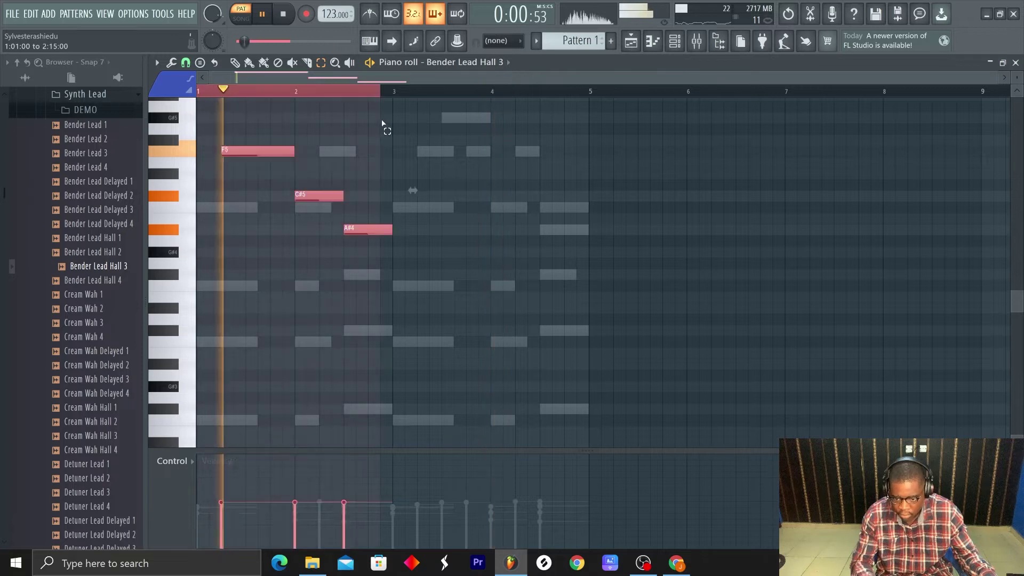
{"action": "key", "text": "ctrl+b"}
{"action": "left_click", "coordinate": [344, 94]}
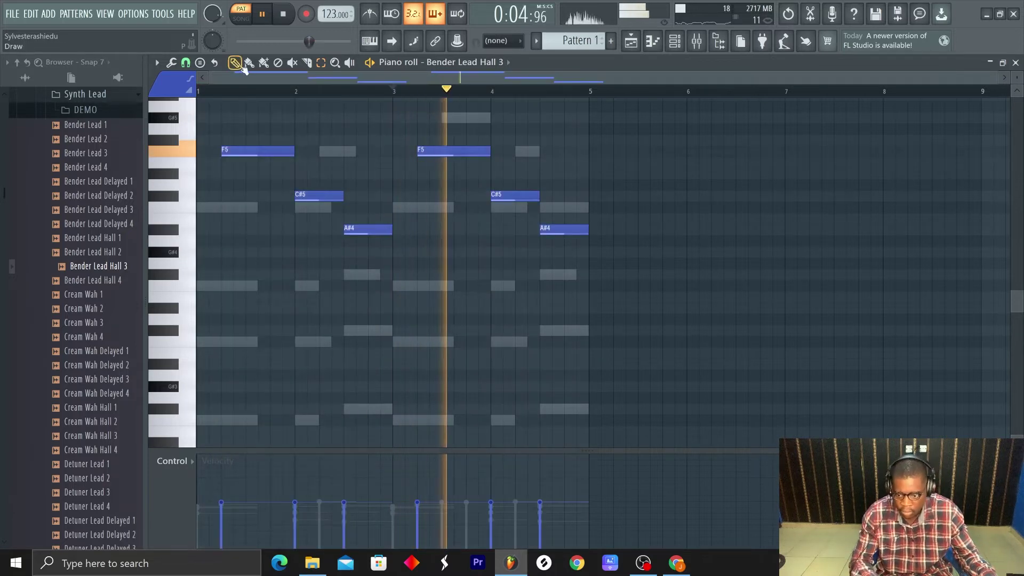
- Change the two bar 4 notes to G#5 and C5, and lower the C#5 note in bar 2 to C5
{"action": "left_click_drag", "start_coordinate": [512, 195], "coordinate": [512, 162]}
{"action": "key", "text": "space"}
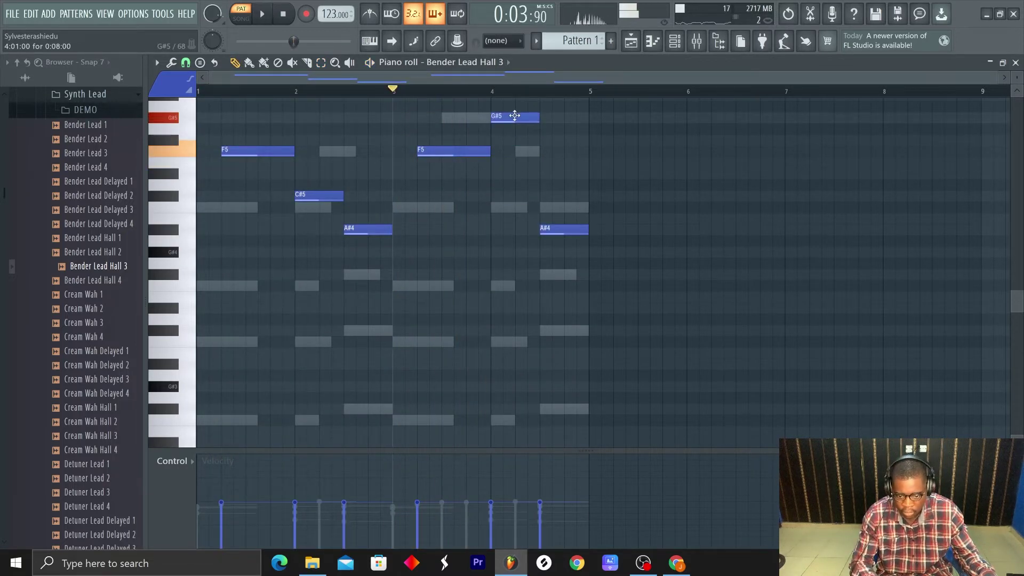
{"action": "key", "text": "space"}
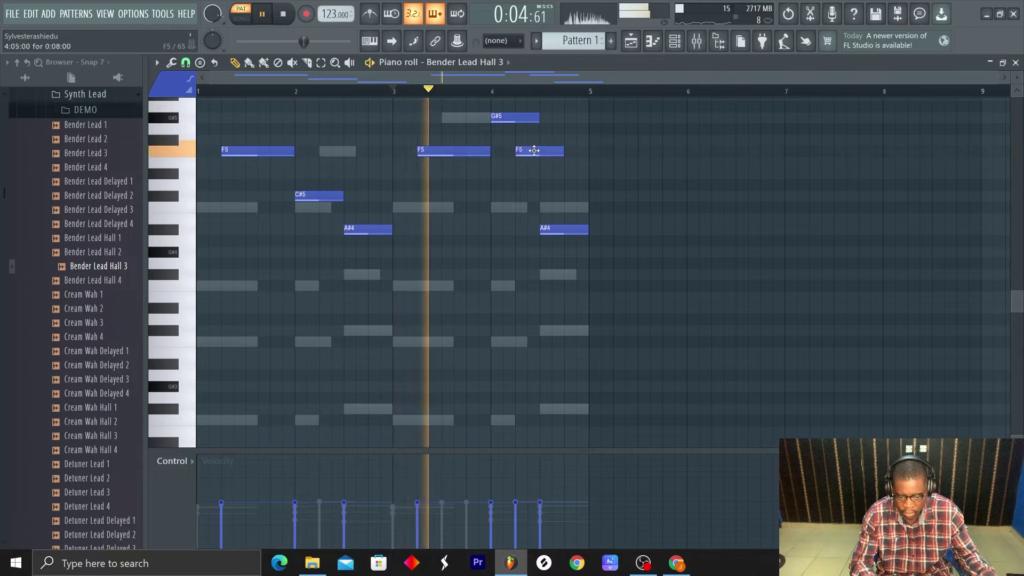
{"action": "left_click_drag", "start_coordinate": [550, 154], "coordinate": [560, 210]}
{"action": "right_click", "coordinate": [568, 230]}
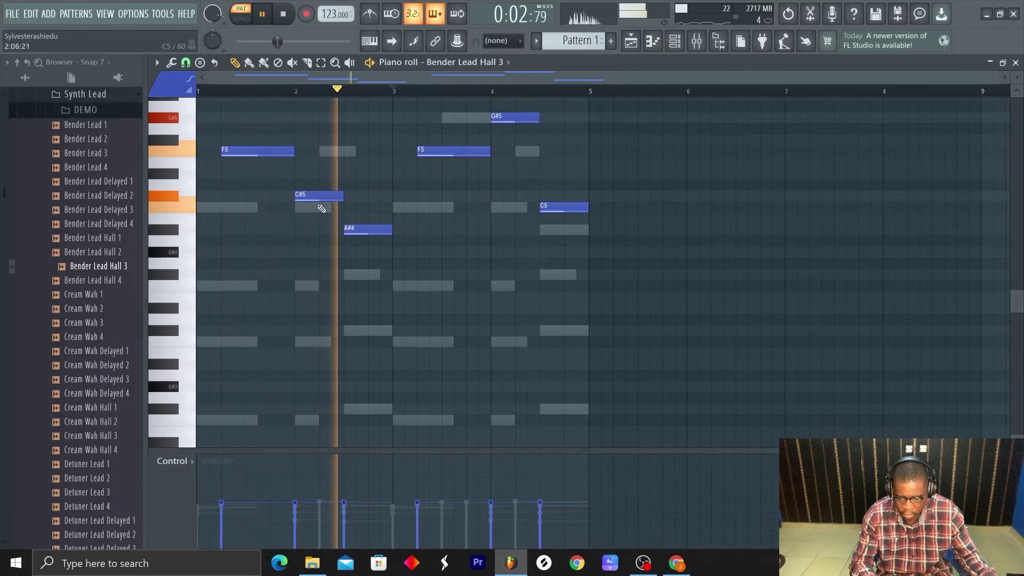
{"action": "left_click_drag", "start_coordinate": [315, 197], "coordinate": [315, 216]}
{"action": "left_click", "coordinate": [290, 13]}
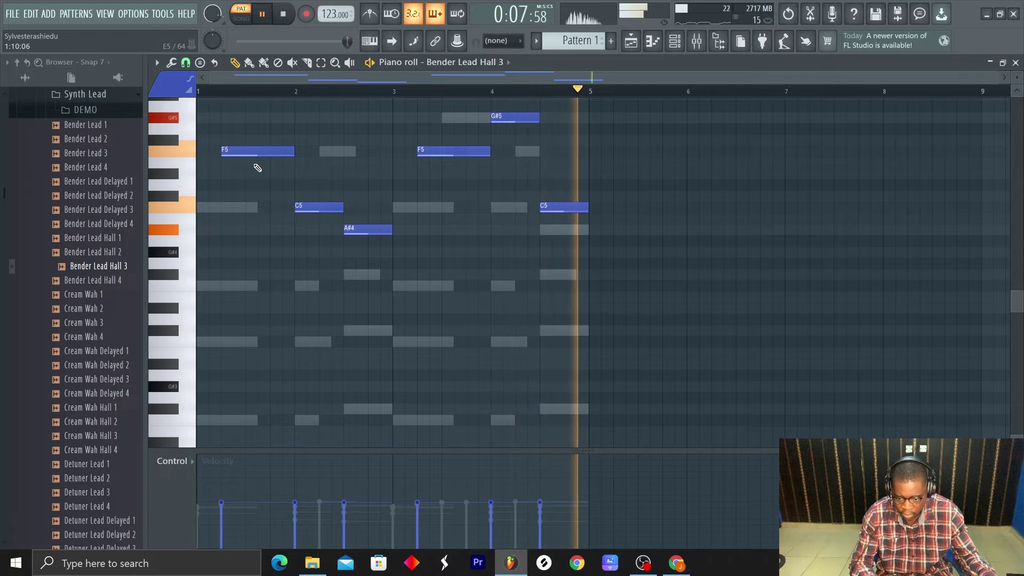
- Route the Bender Lead Hall 3 channel to mixer Insert 3 and show that track in the mixer
{"action": "key", "text": "F6"}
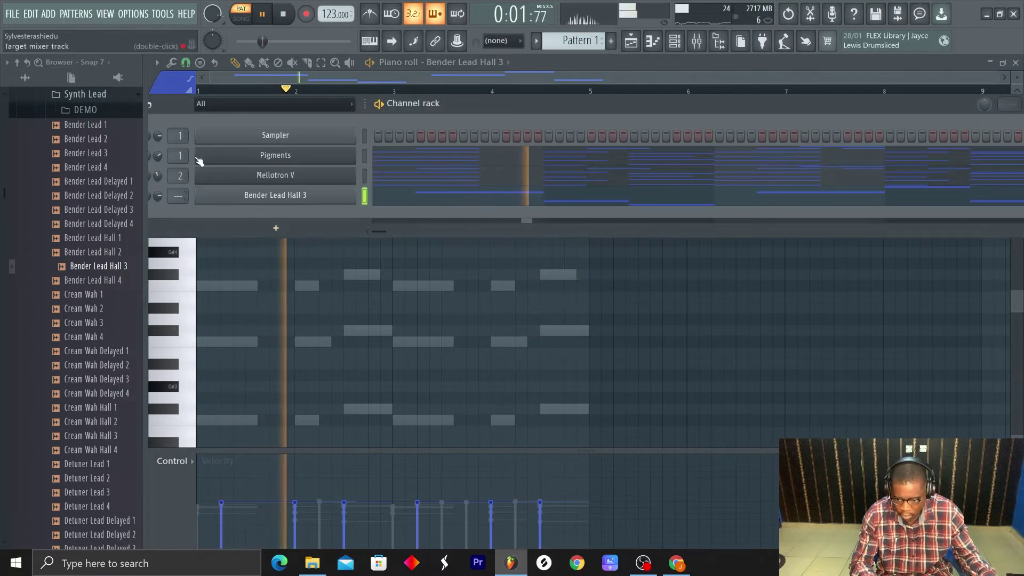
{"action": "left_click_drag", "start_coordinate": [489, 111], "coordinate": [584, 112]}
{"action": "left_click_drag", "start_coordinate": [275, 196], "coordinate": [274, 189]}
{"action": "left_click", "coordinate": [697, 43]}
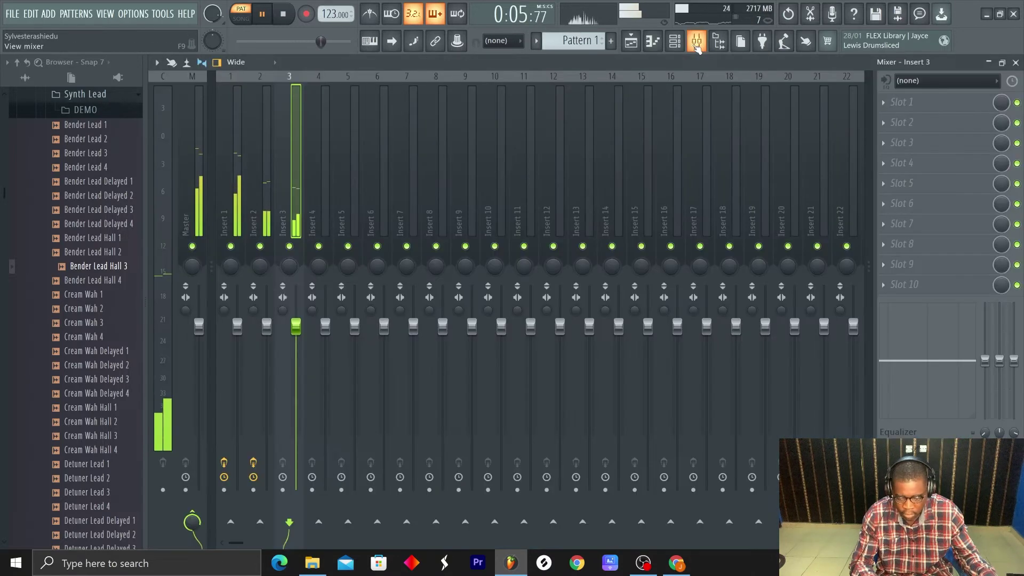
- Load Fruity Reeverb 2 in the first slot of Insert 3 with a 69% wet level, and lower the track's fader
{"action": "left_click", "coordinate": [885, 101]}
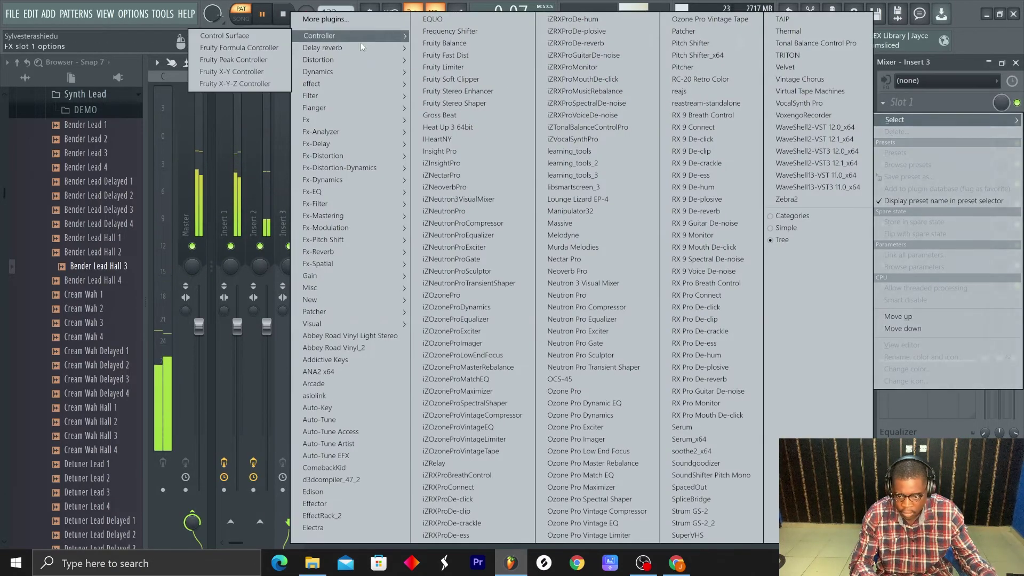
{"action": "mouse_move", "coordinate": [364, 53]}
{"action": "left_click", "coordinate": [260, 95]}
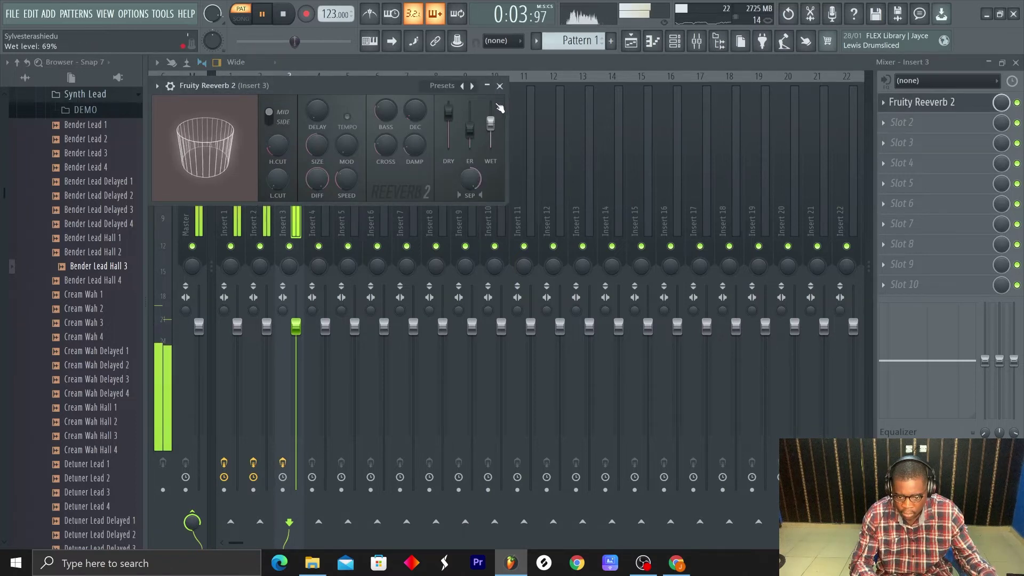
{"action": "left_click", "coordinate": [500, 86]}
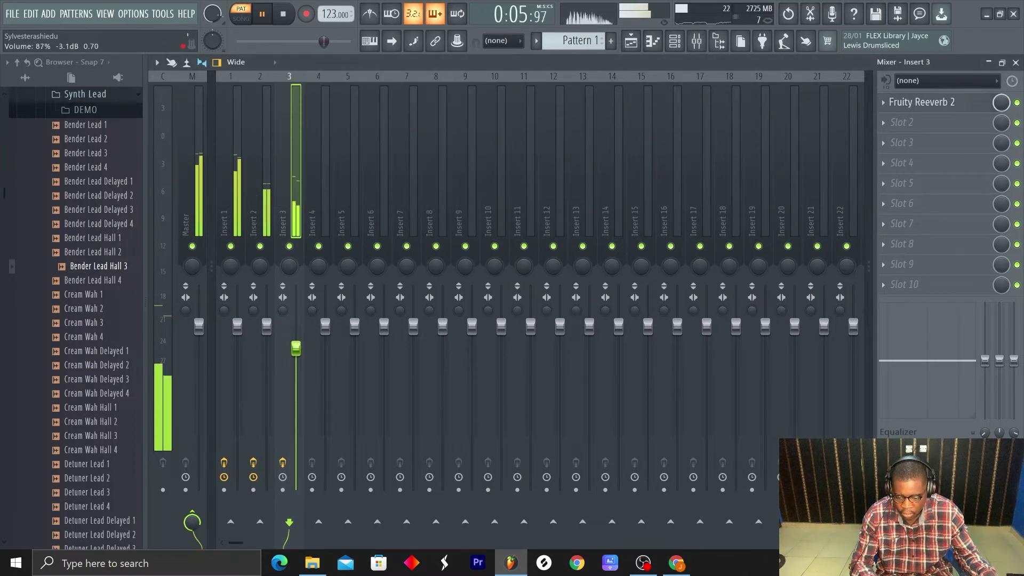
- Bring up the channel rack, stop playback, and open the DEMO folder of Synth Pads & Strings in the browser
{"action": "left_click", "coordinate": [676, 41]}
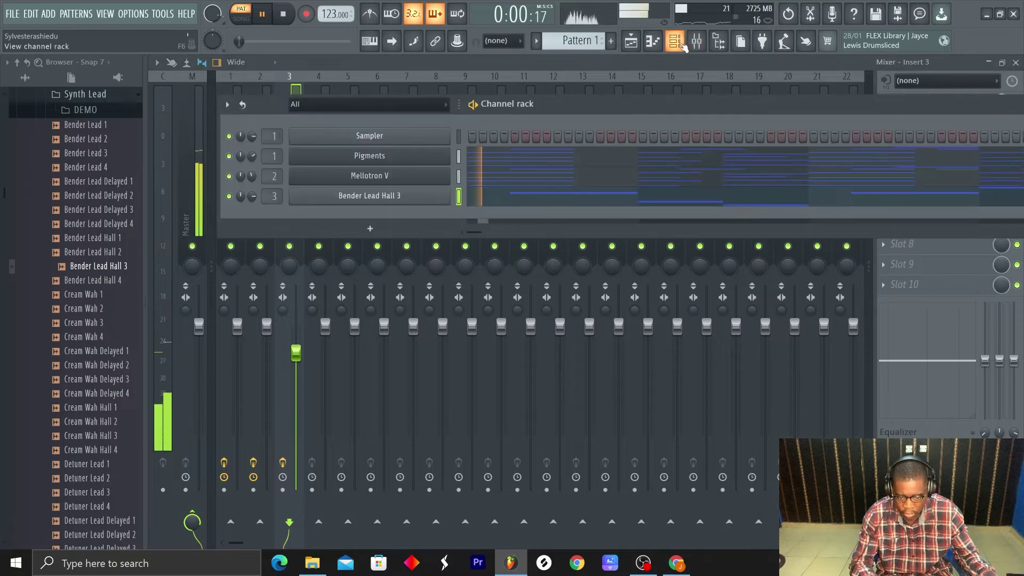
{"action": "left_click", "coordinate": [78, 335]}
{"action": "key", "text": "space"}
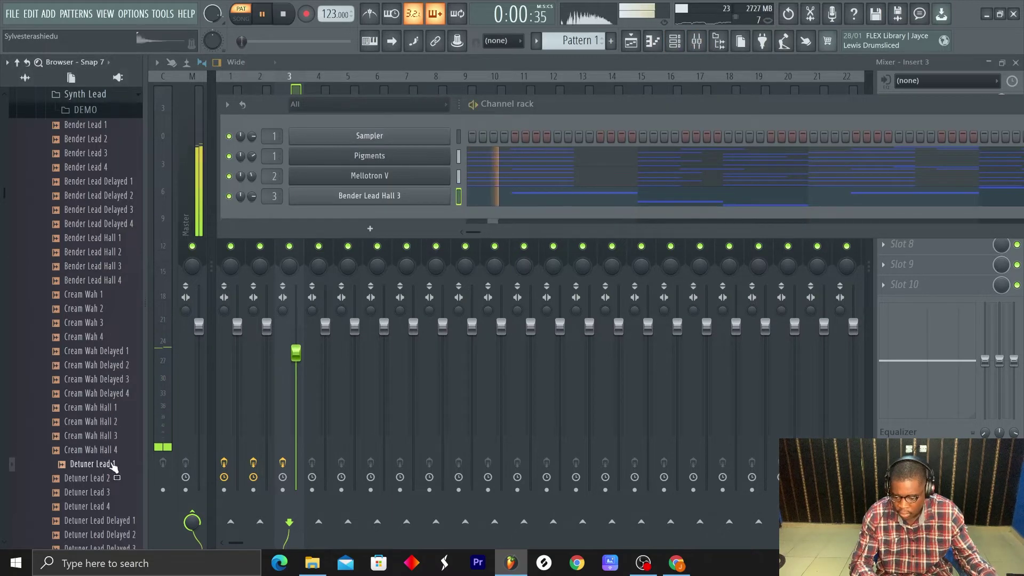
{"action": "left_click", "coordinate": [91, 109]}
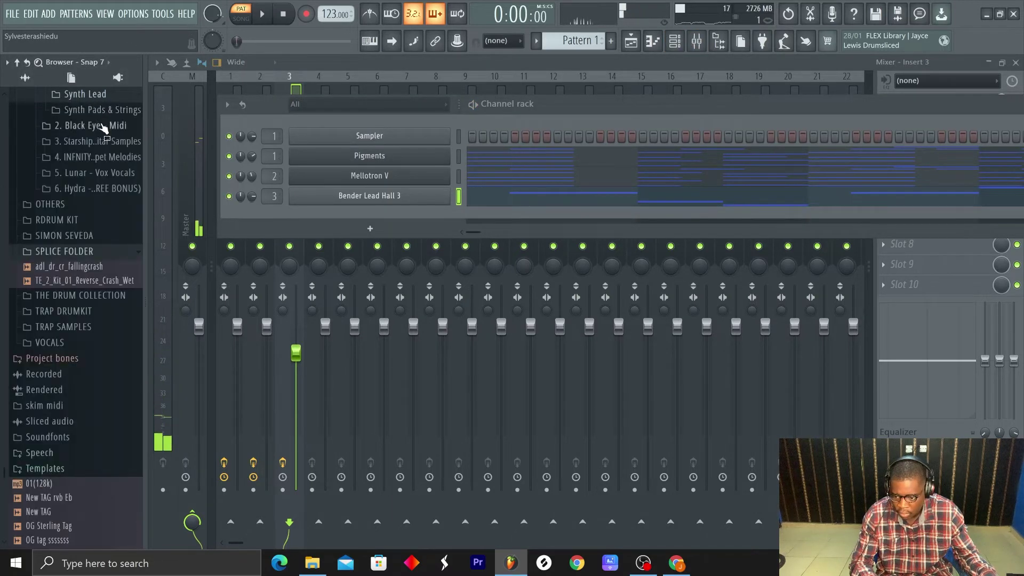
{"action": "left_click", "coordinate": [111, 111]}
{"action": "left_click", "coordinate": [114, 140]}
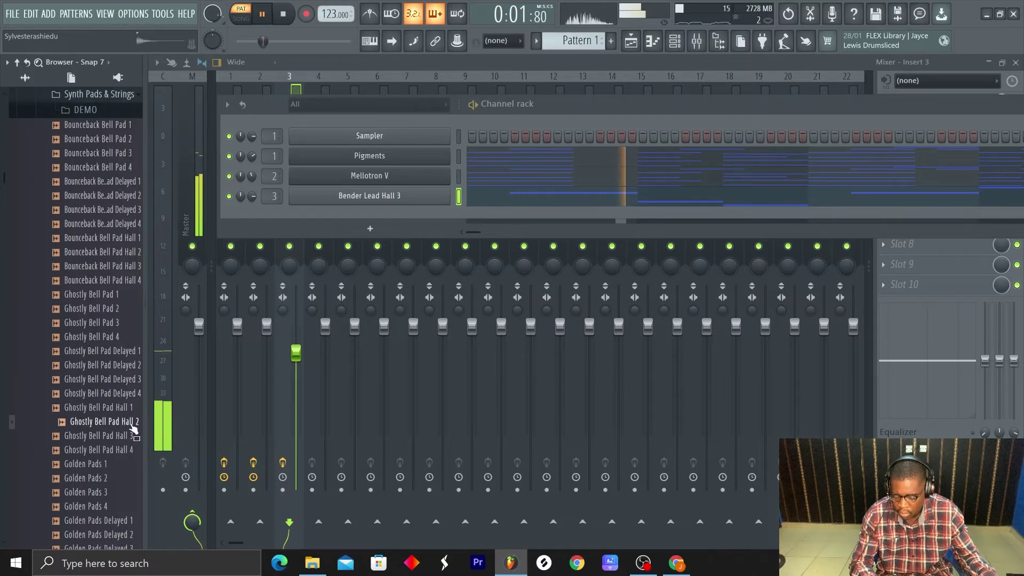
- Audition the bell pad, Golden Pads and Lazy Eight samples, and add Lazy Eight Delayed 3 to the channel rack as a new channel
{"action": "scroll", "coordinate": [134, 428], "scroll_direction": "down", "scroll_amount": 2}
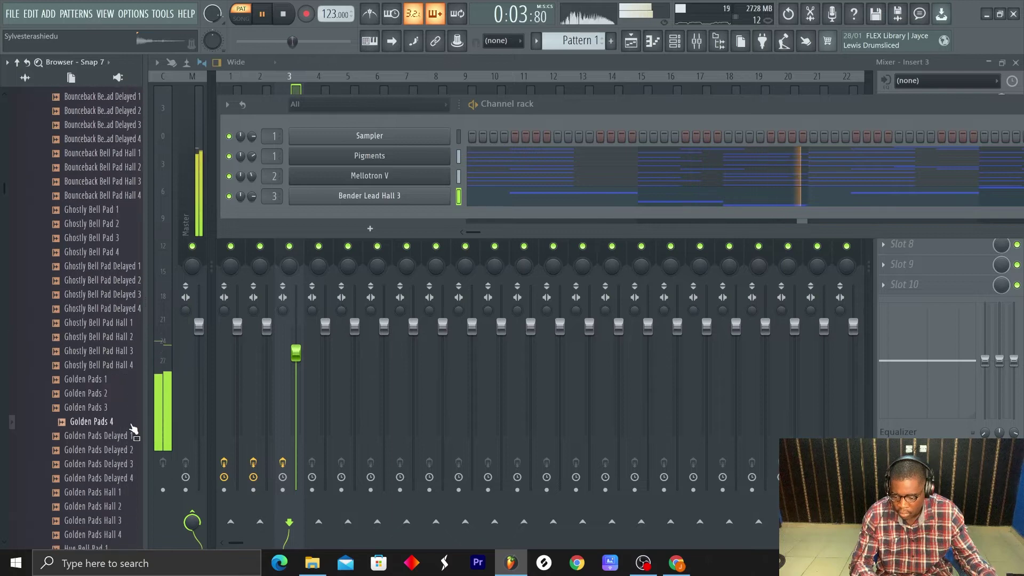
{"action": "scroll", "coordinate": [125, 464], "scroll_direction": "down", "scroll_amount": 4}
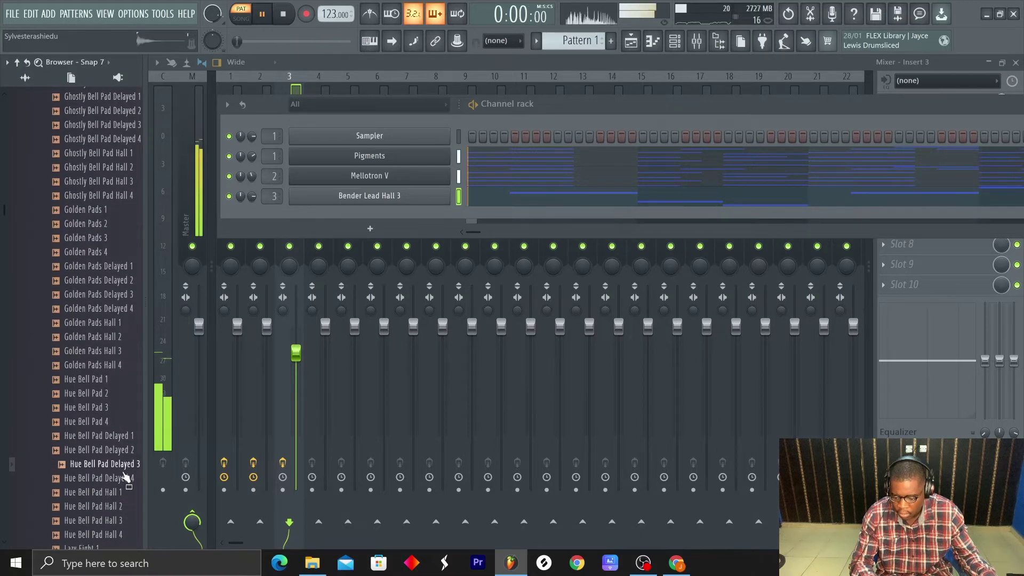
{"action": "scroll", "coordinate": [123, 511], "scroll_direction": "down", "scroll_amount": 4}
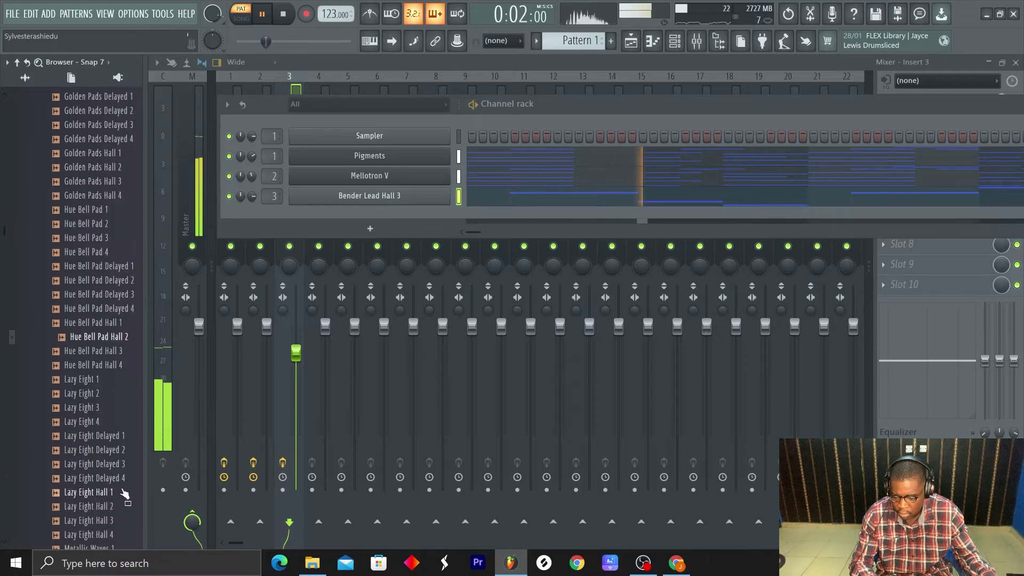
{"action": "scroll", "coordinate": [112, 440], "scroll_direction": "down", "scroll_amount": 8}
{"action": "scroll", "coordinate": [119, 453], "scroll_direction": "up", "scroll_amount": 8}
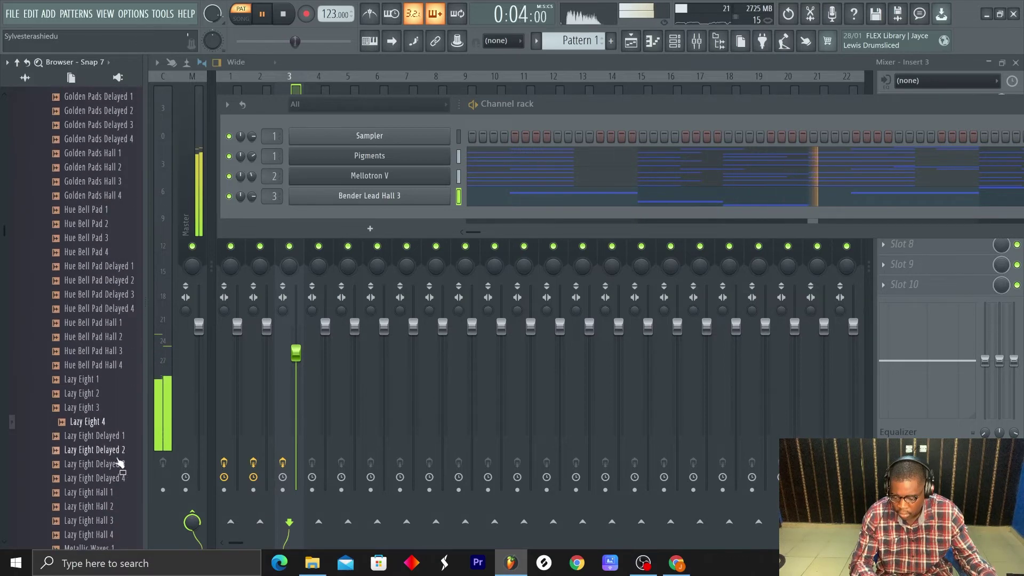
{"action": "scroll", "coordinate": [121, 465], "scroll_direction": "down", "scroll_amount": 6}
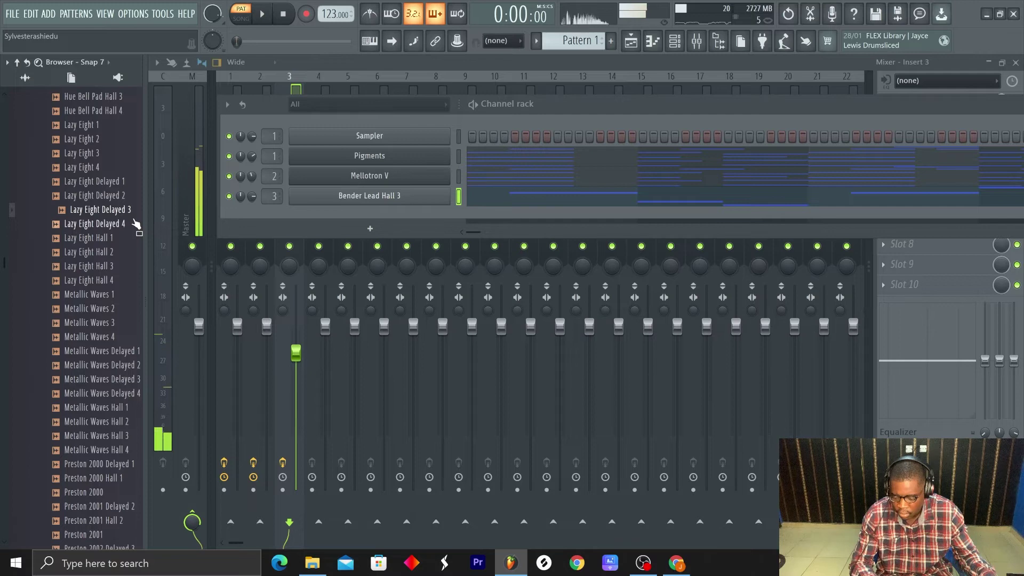
{"action": "left_click_drag", "start_coordinate": [387, 243], "coordinate": [407, 222]}
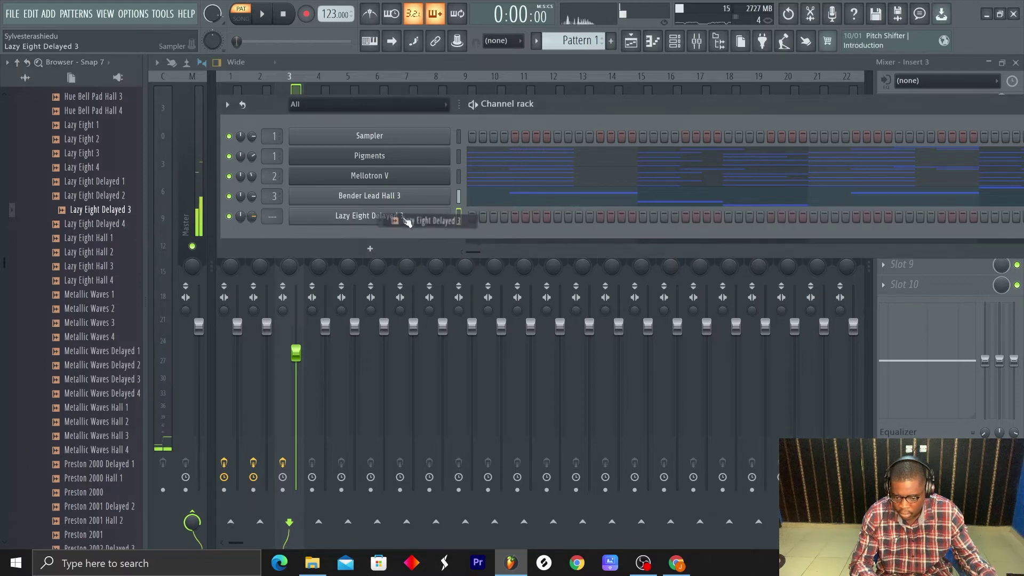
- Add a C4 note to Lazy Eight Delayed 3 from bar 2 to bar 4, and raise it one octave to C5
{"action": "key", "text": "space"}
{"action": "key", "text": "space"}
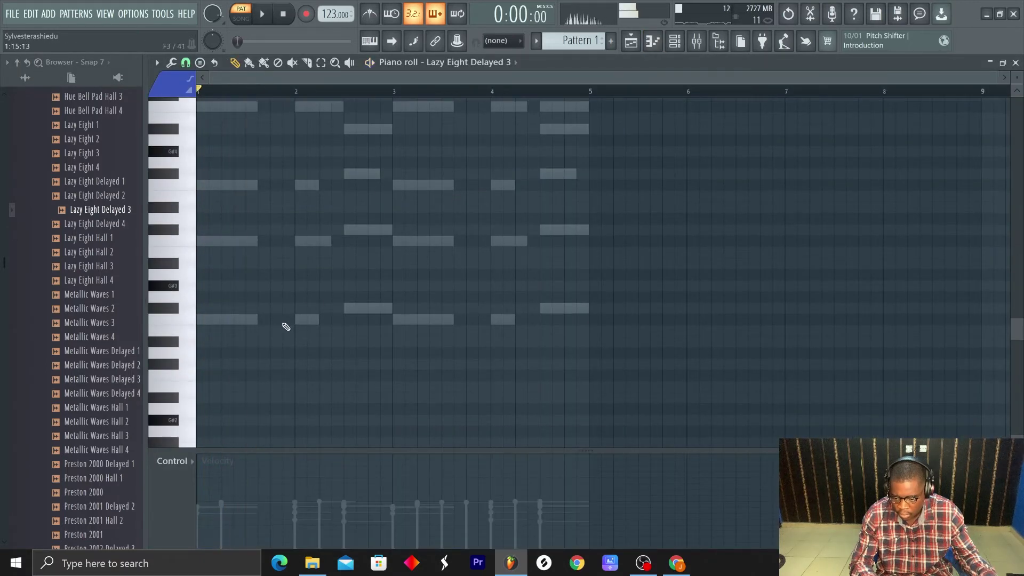
{"action": "left_click", "coordinate": [299, 241]}
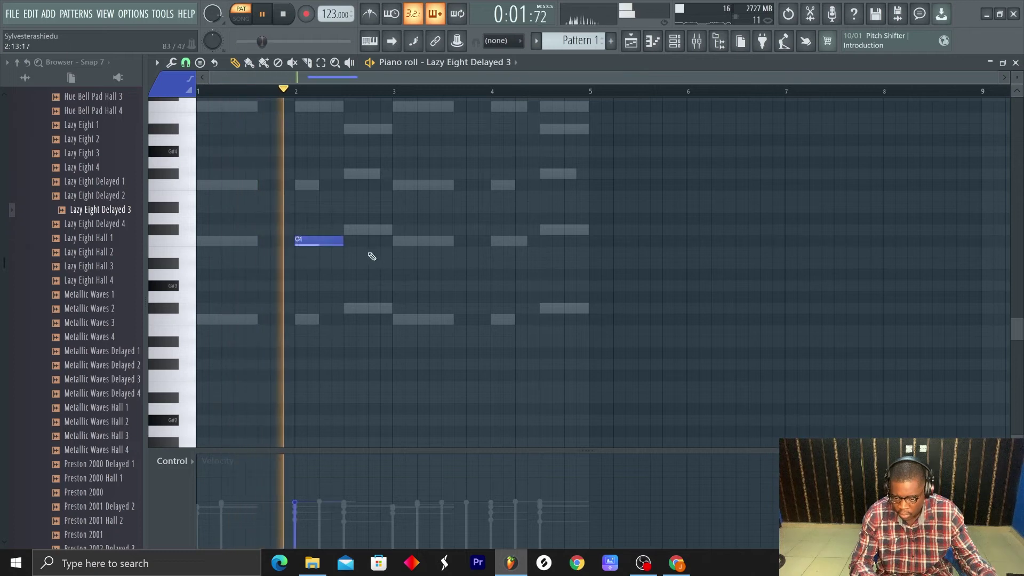
{"action": "left_click_drag", "start_coordinate": [339, 245], "coordinate": [490, 243]}
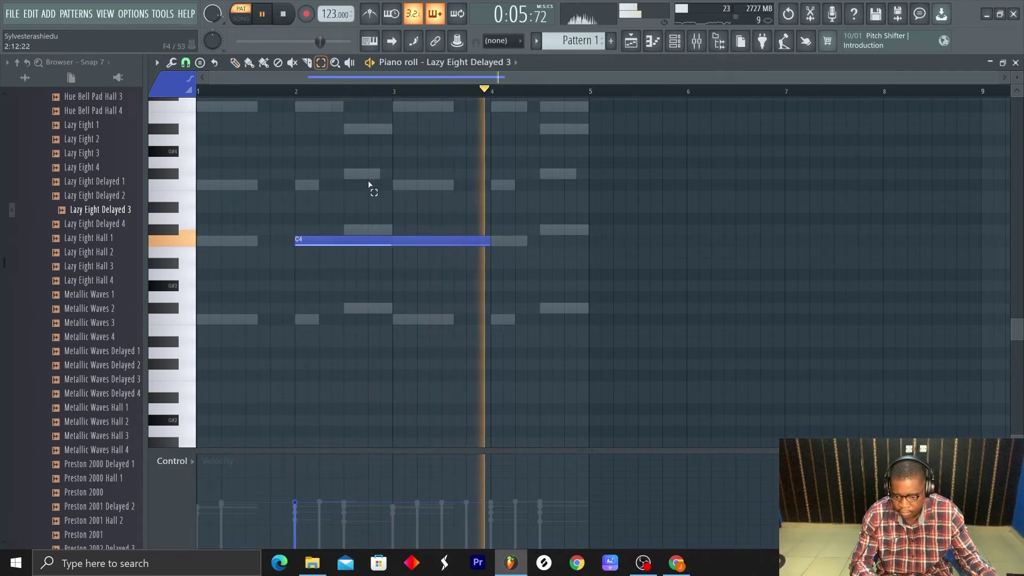
{"action": "key", "text": "ctrl+a"}
{"action": "key", "text": "ctrl+Up"}
{"action": "scroll", "coordinate": [448, 374], "scroll_direction": "up", "scroll_amount": 4}
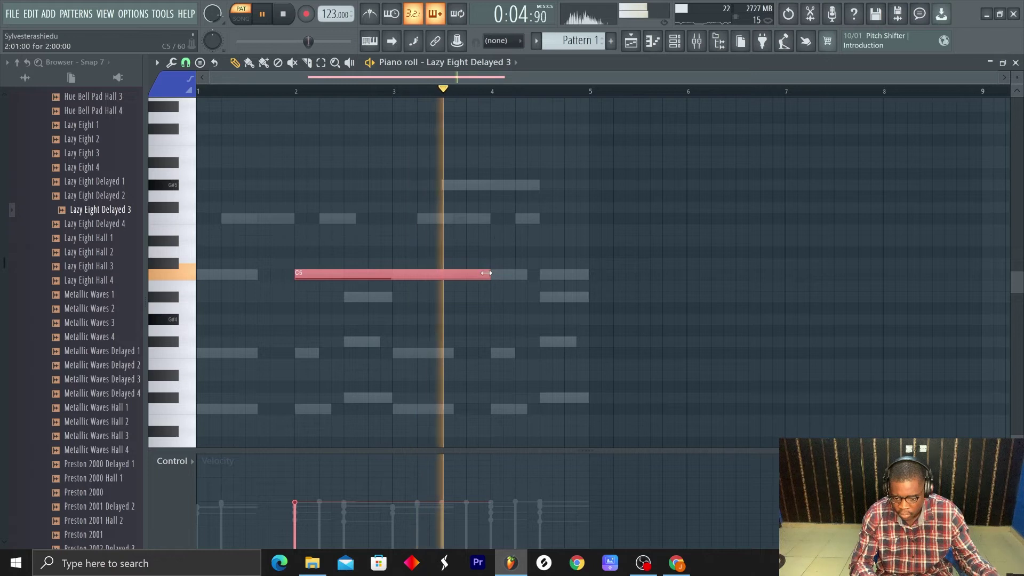
- Route the Lazy Eight Delayed 3 channel to mixer Insert 4 and adjust the channel volume to 62%
{"action": "left_click", "coordinate": [533, 282]}
{"action": "key", "text": "F6"}
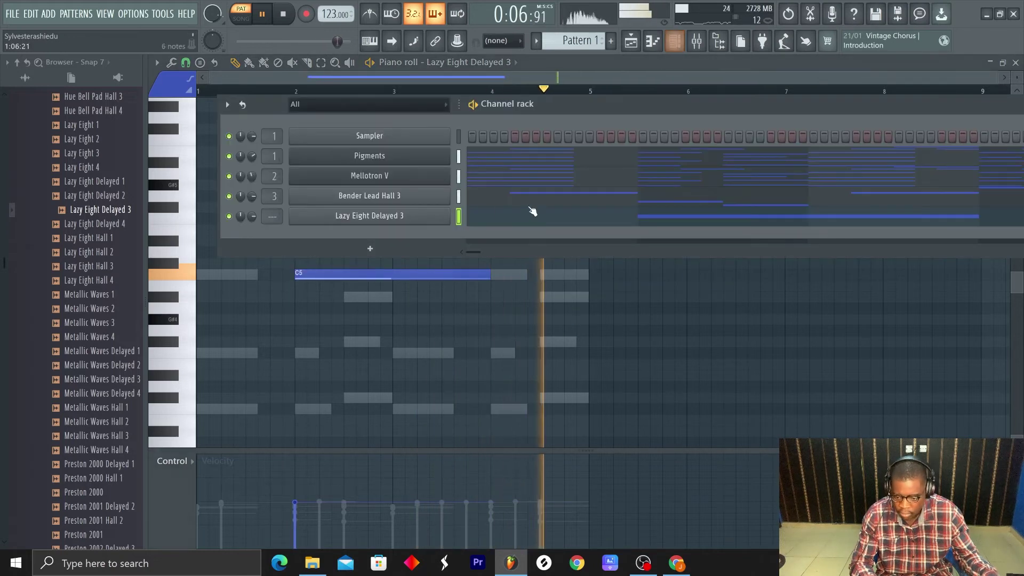
{"action": "scroll", "coordinate": [273, 216], "scroll_direction": "up", "scroll_amount": 4}
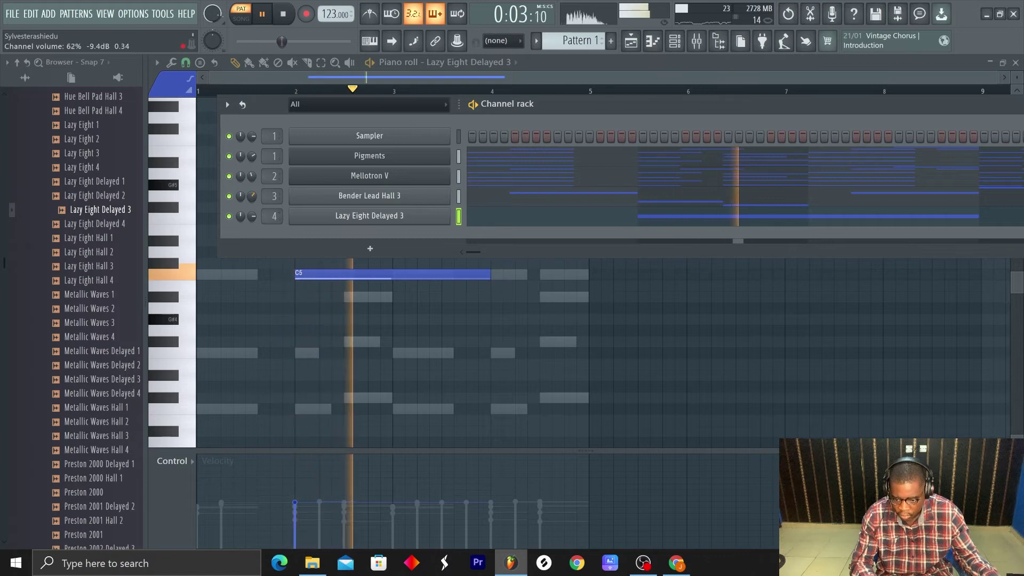
- Split Pattern 1 into separate patterns by channel and show the playlist
{"action": "left_click", "coordinate": [536, 40]}
{"action": "left_click", "coordinate": [662, 244]}
{"action": "left_click", "coordinate": [630, 43]}
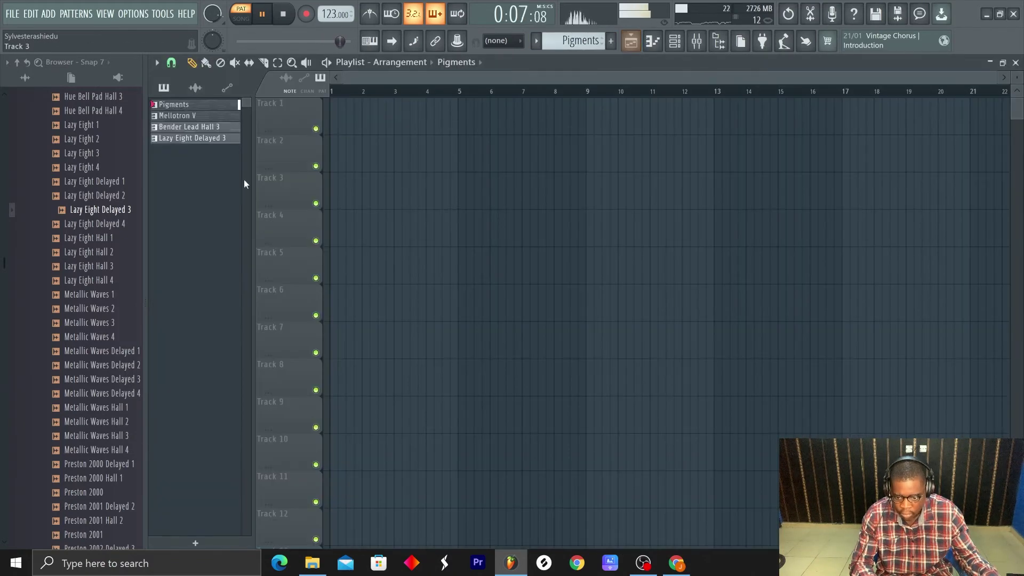
- Place the Pigments, Mellotron V, Bender Lead Hall 3 and Lazy Eight Delayed 3 patterns at bar 1 on Tracks 1 to 4
{"action": "left_click_drag", "start_coordinate": [208, 109], "coordinate": [431, 112]}
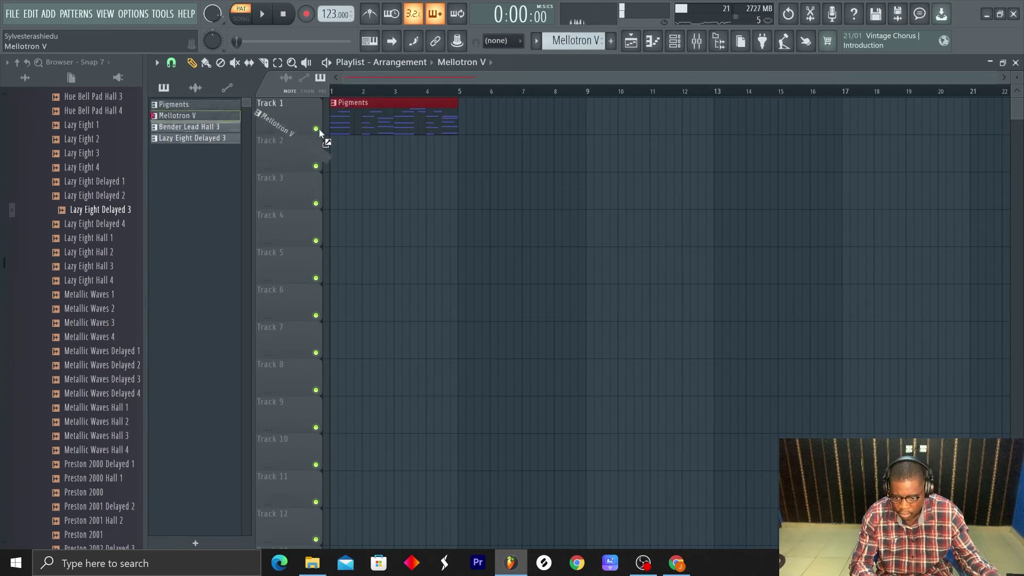
{"action": "left_click_drag", "start_coordinate": [319, 129], "coordinate": [367, 150]}
{"action": "left_click_drag", "start_coordinate": [233, 130], "coordinate": [349, 186]}
{"action": "left_click_drag", "start_coordinate": [344, 226], "coordinate": [342, 228]}
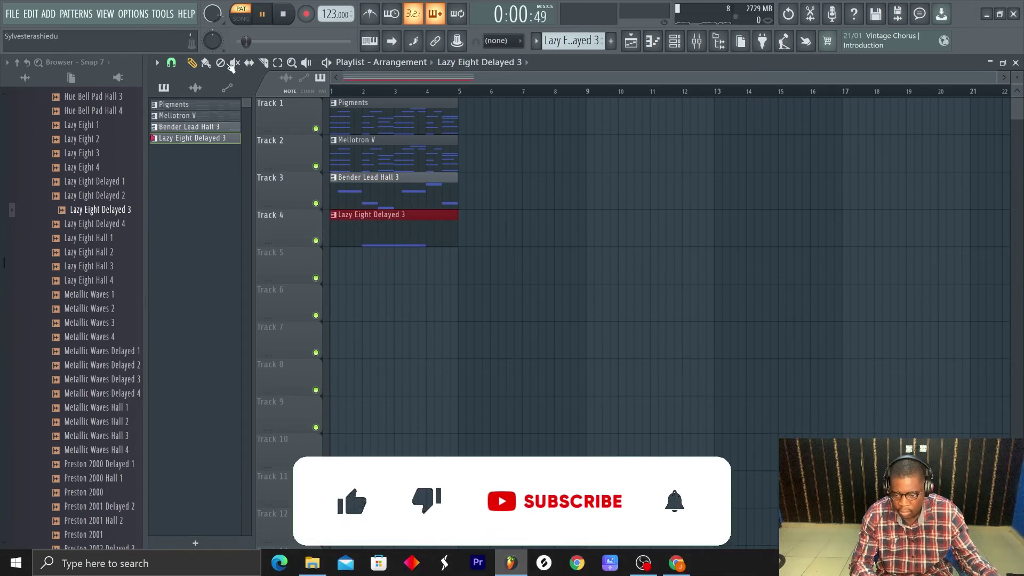
- Switch playback to song mode and listen to the four-bar arrangement, stopping playback at the end
{"action": "key", "text": "l"}
{"action": "key", "text": "space"}
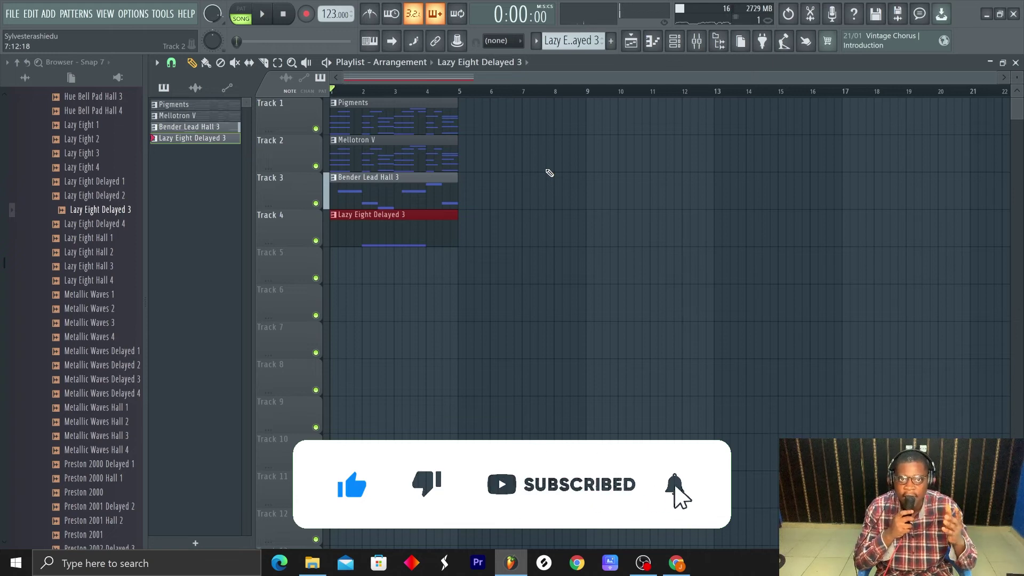
{"action": "key", "text": "space"}
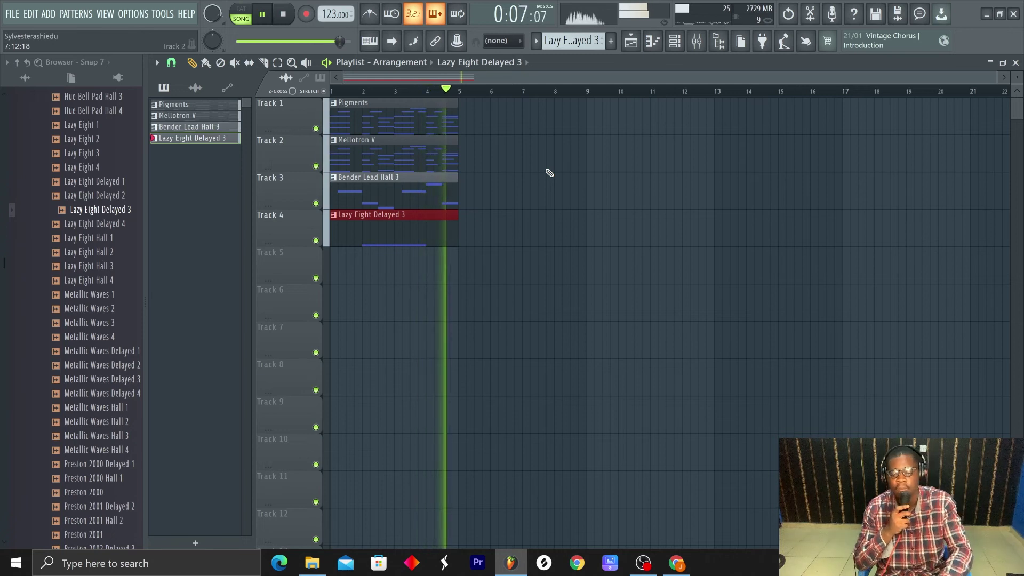
{"action": "key", "text": "space"}
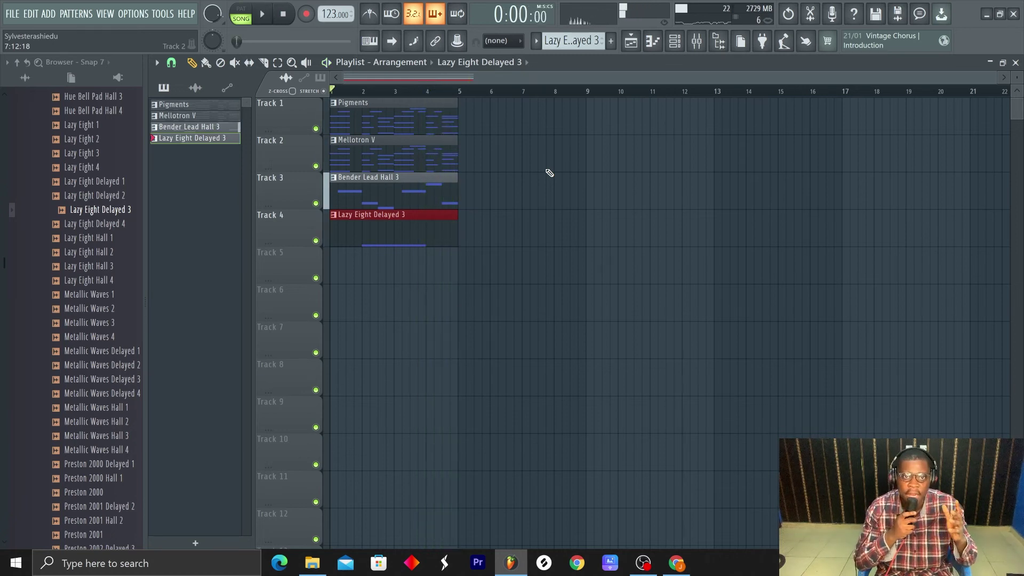